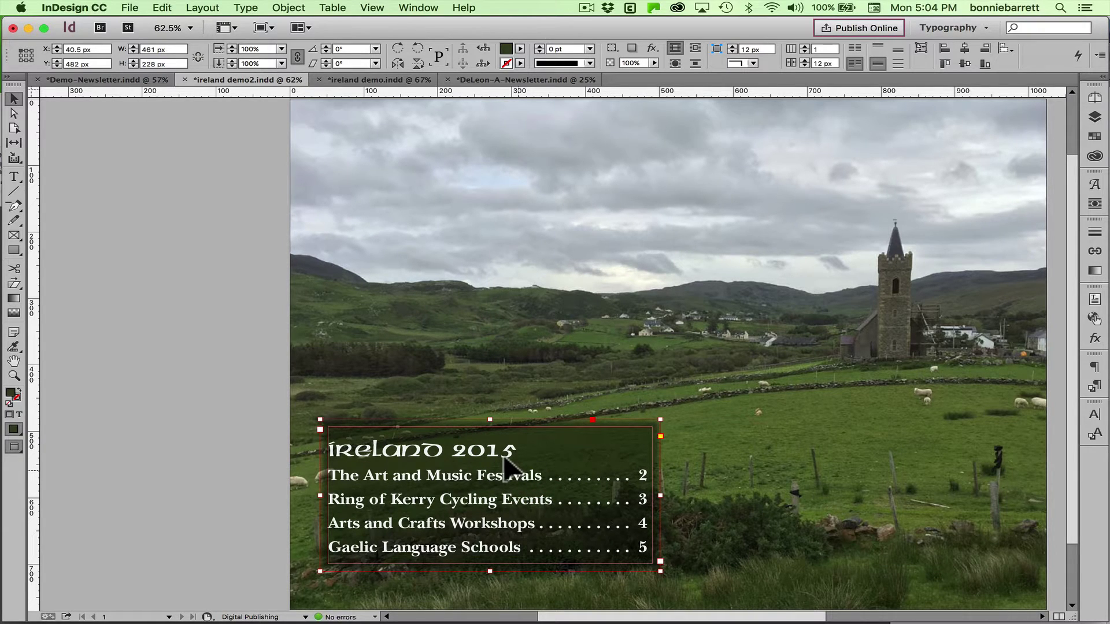
Switch to the ireland demo.indd document and delete the Celtic-lettered and sans-serif contents text frames
left_click(393, 78)
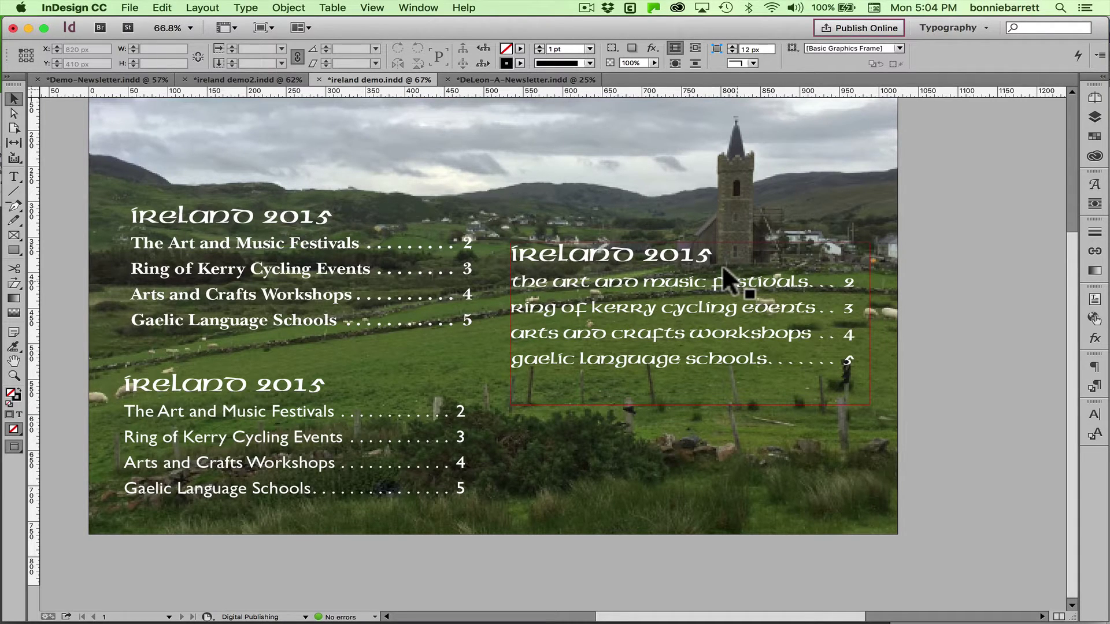
left_click(691, 287)
key("Delete")
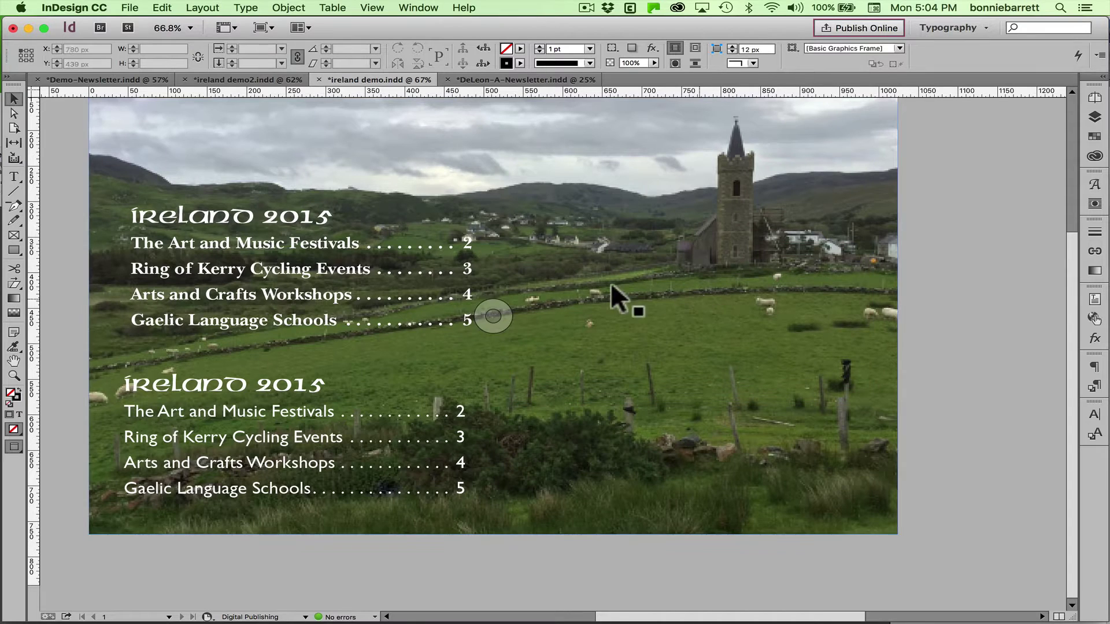
left_click_drag(287, 411, 630, 221)
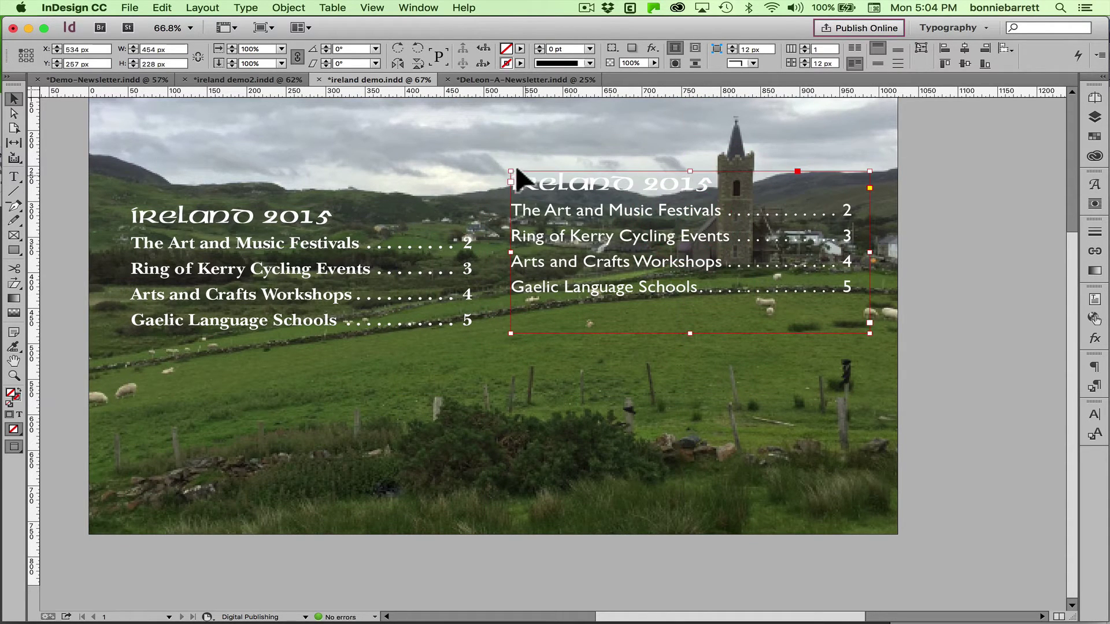
left_click_drag(528, 212, 534, 299)
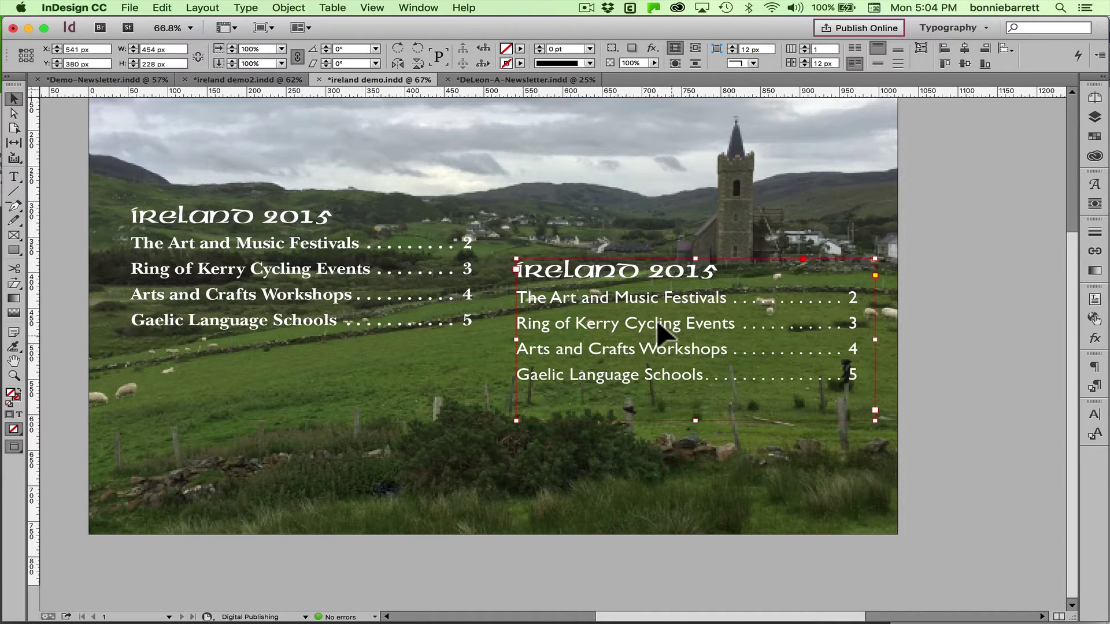
key("Delete")
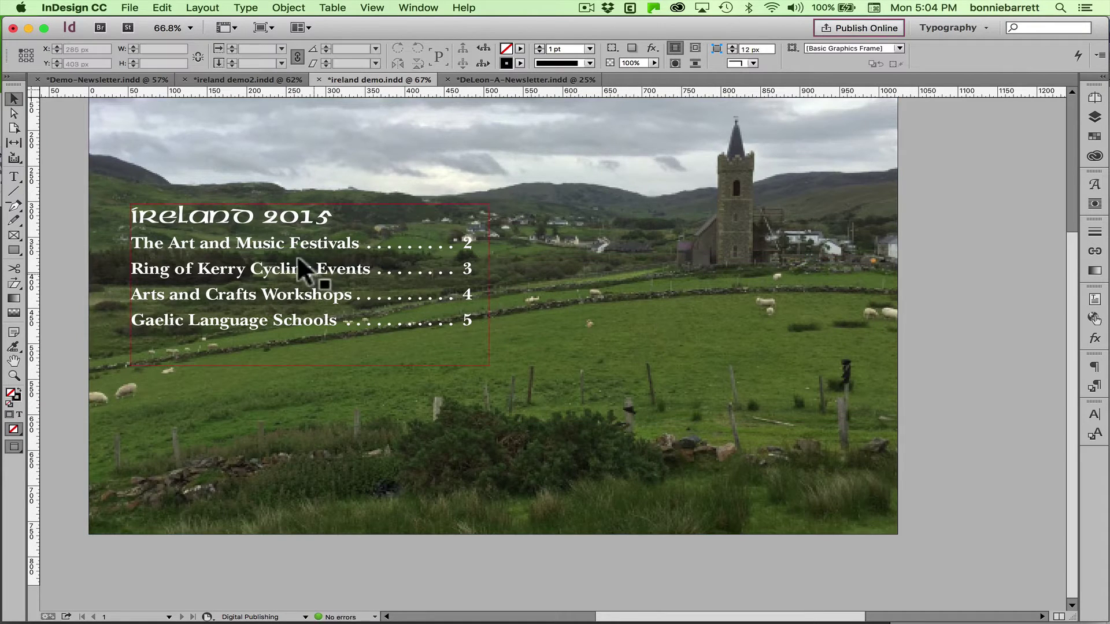
Move the remaining serif contents text frame to about X 98 px, Y 417 px and keep it selected
left_click_drag(282, 238, 275, 335)
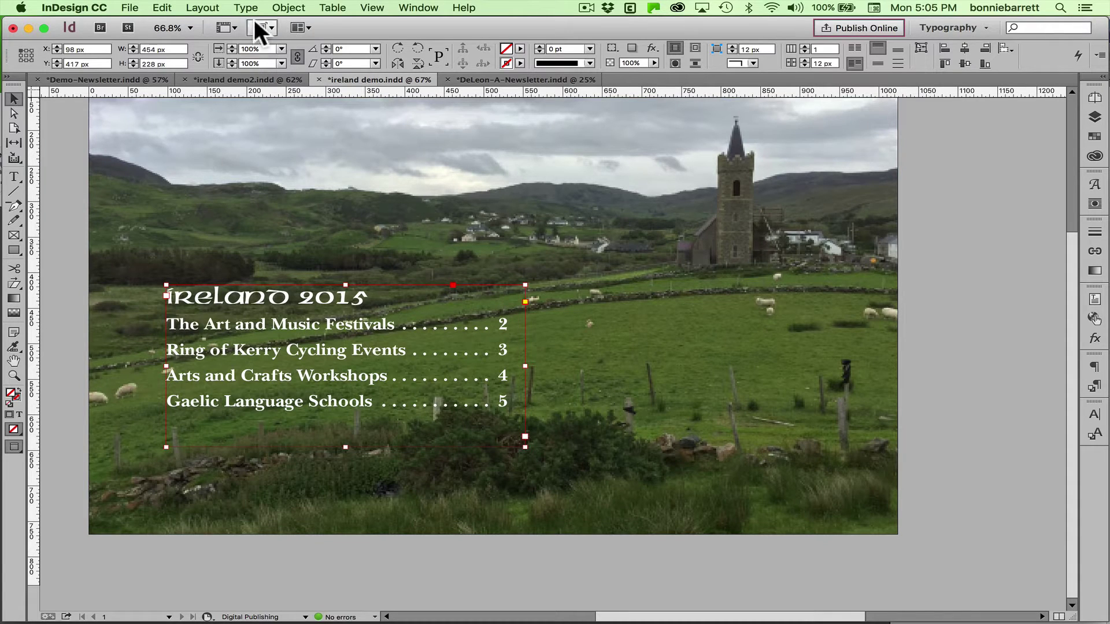
left_click(13, 101)
left_click(236, 309)
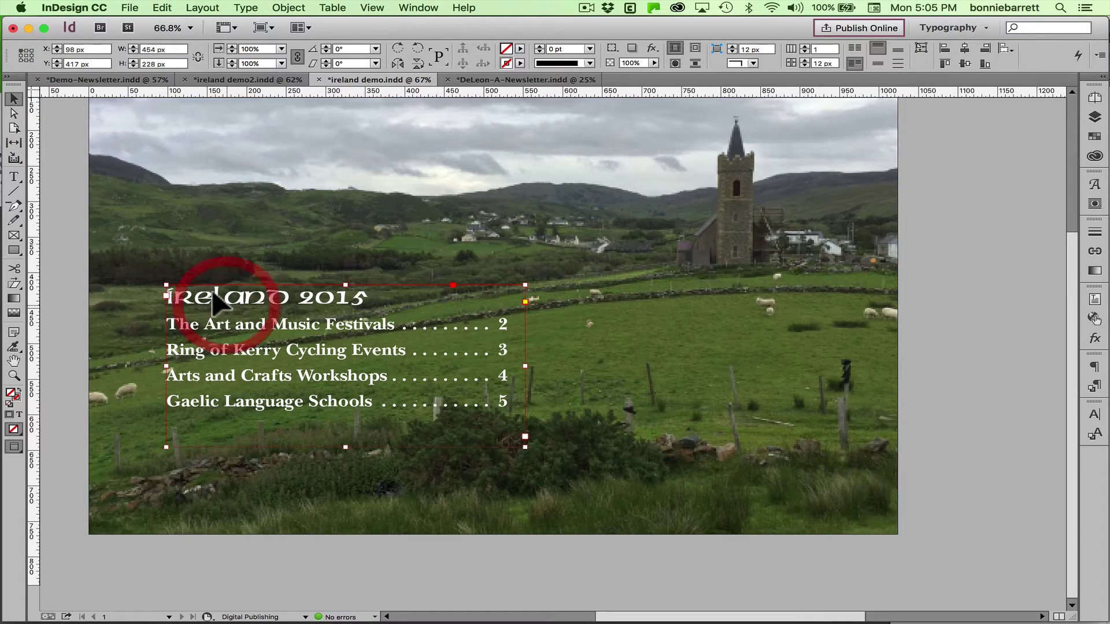
In the Text Frame Options, set the contents frame's vertical justification to Center, keeping the dialog clear of the text
left_click(287, 7)
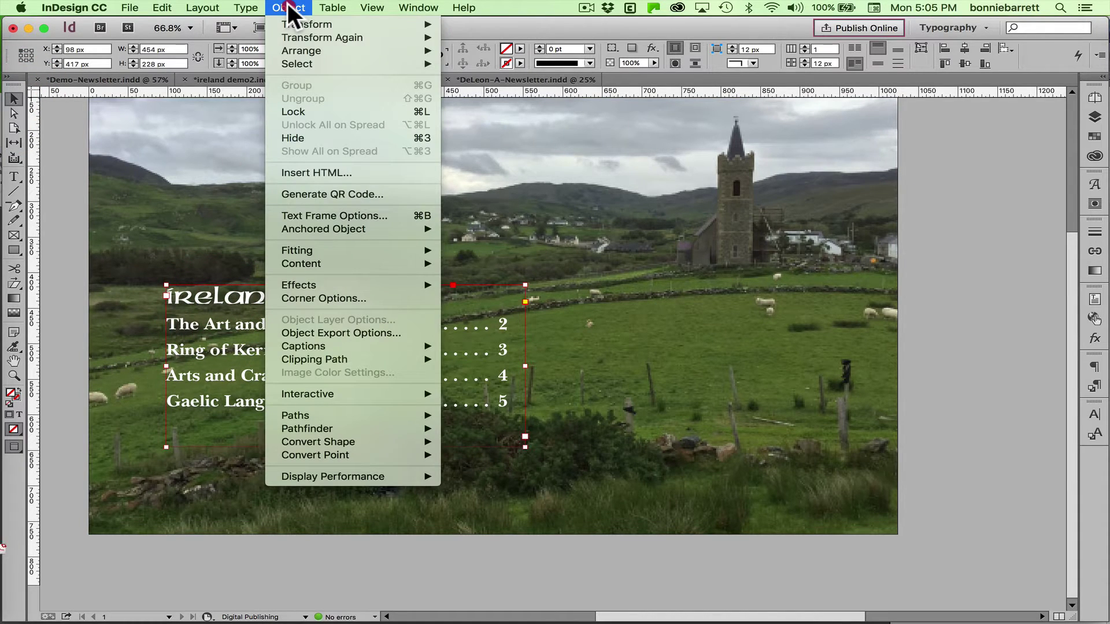
left_click(315, 211)
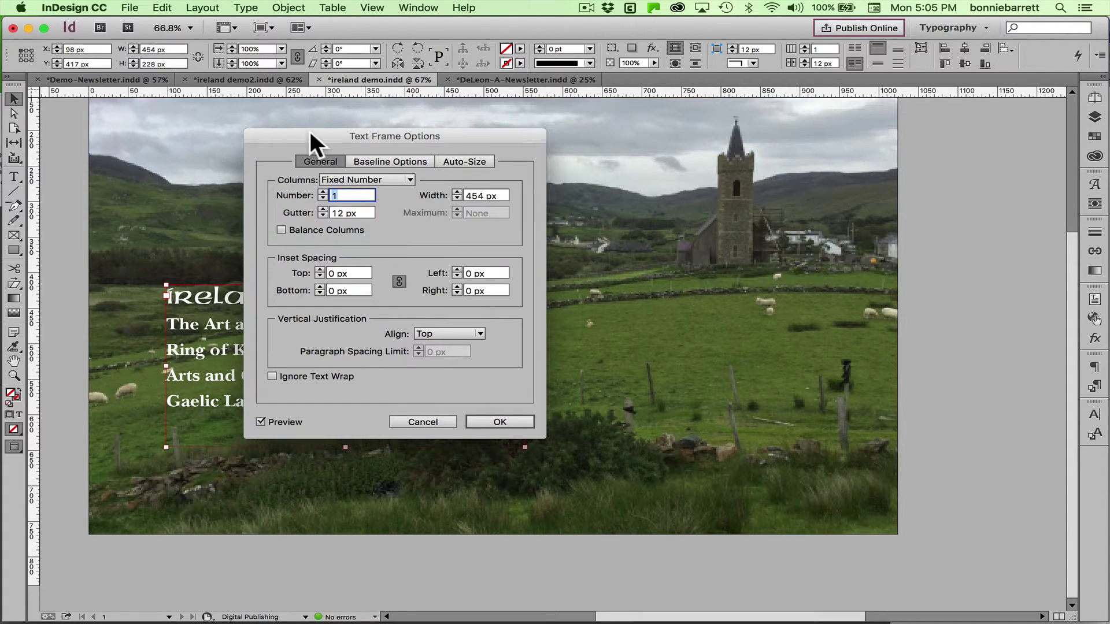
left_click_drag(310, 132, 705, 96)
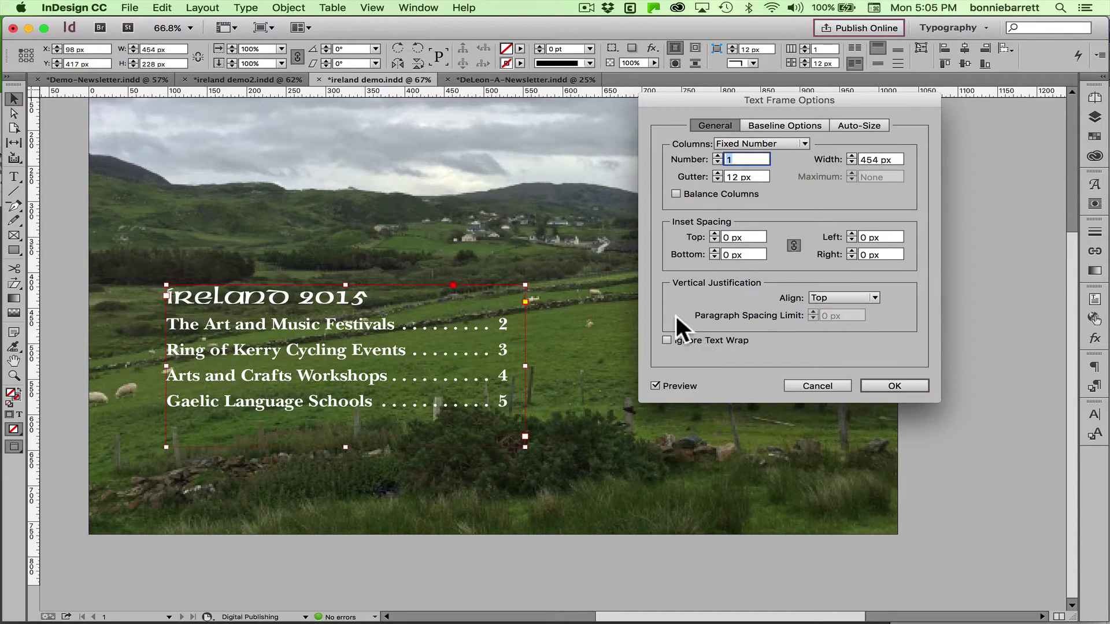
left_click(853, 298)
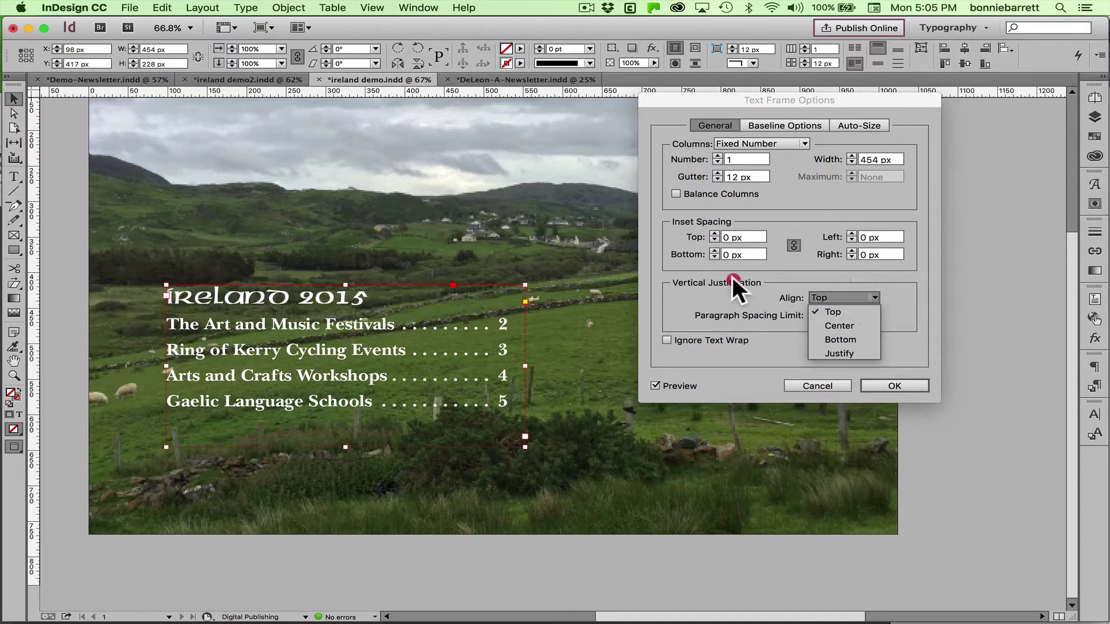
left_click(870, 339)
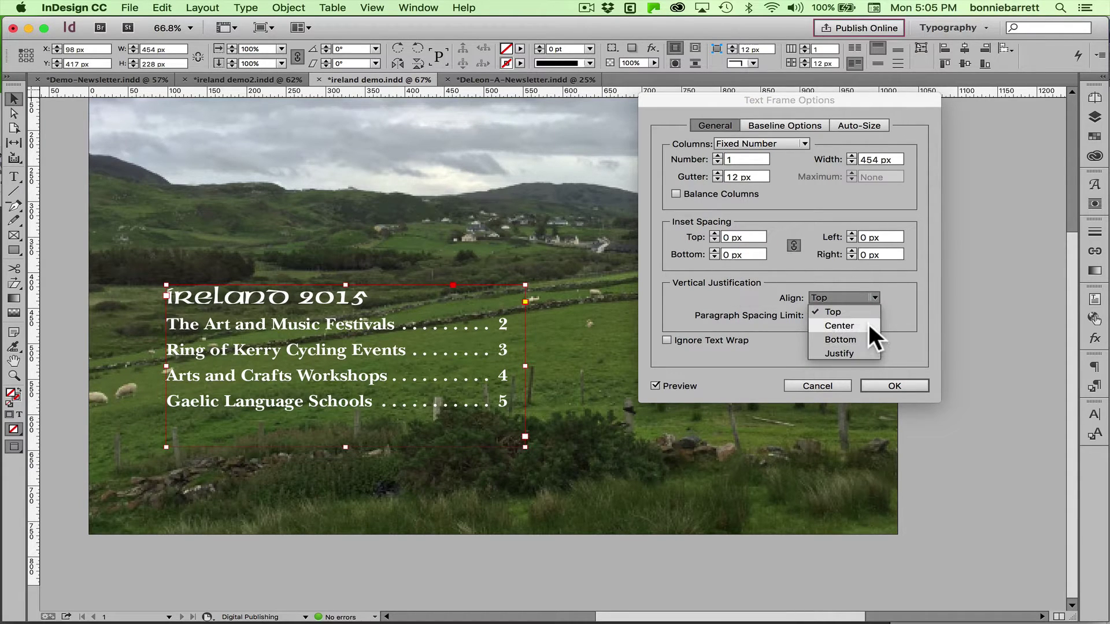
left_click(869, 324)
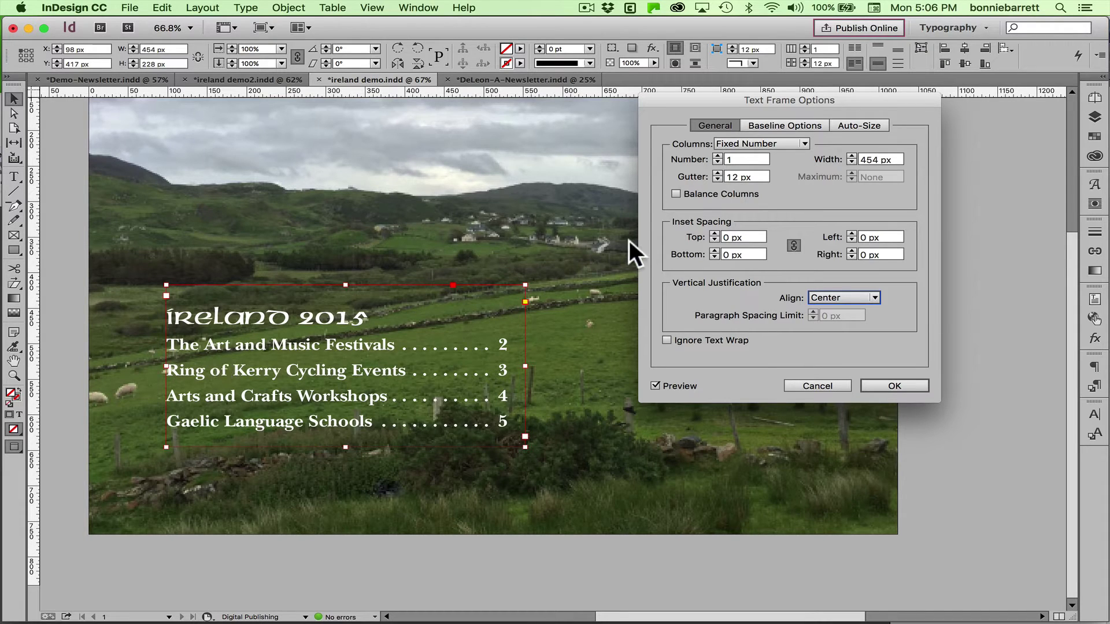
Set the contents frame's inset spacing to 11 px on all four sides and apply the text frame options
left_click(714, 233)
left_click(714, 234)
left_click(714, 234)
left_click(714, 234)
left_click(714, 234)
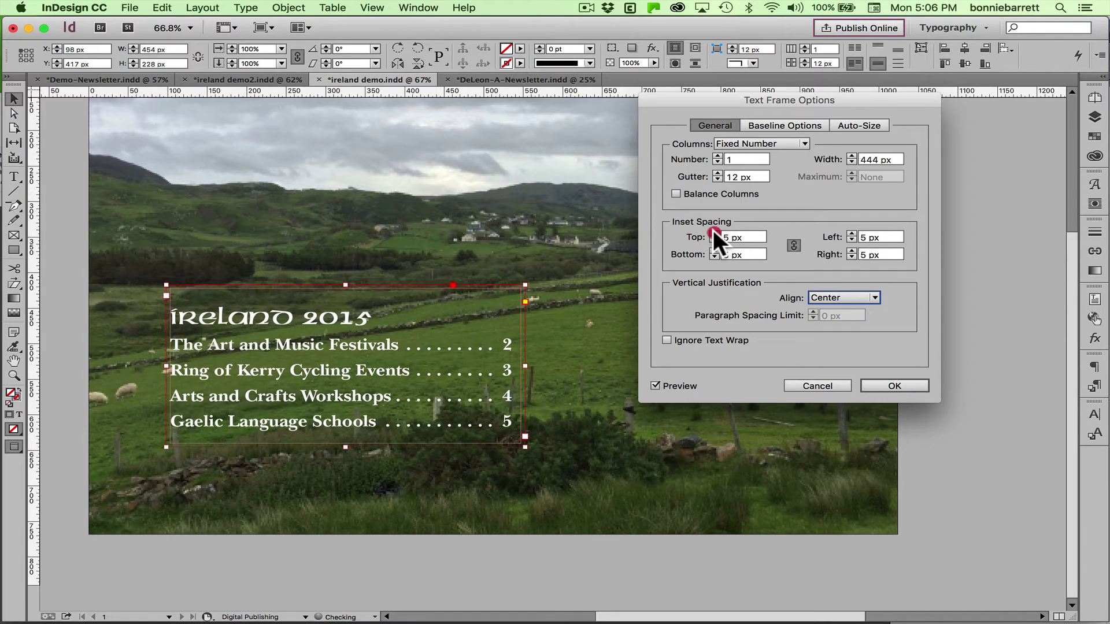
left_click(714, 234)
left_click(714, 234)
left_click(714, 233)
left_click(715, 234)
left_click(714, 233)
left_click(714, 234)
left_click(715, 233)
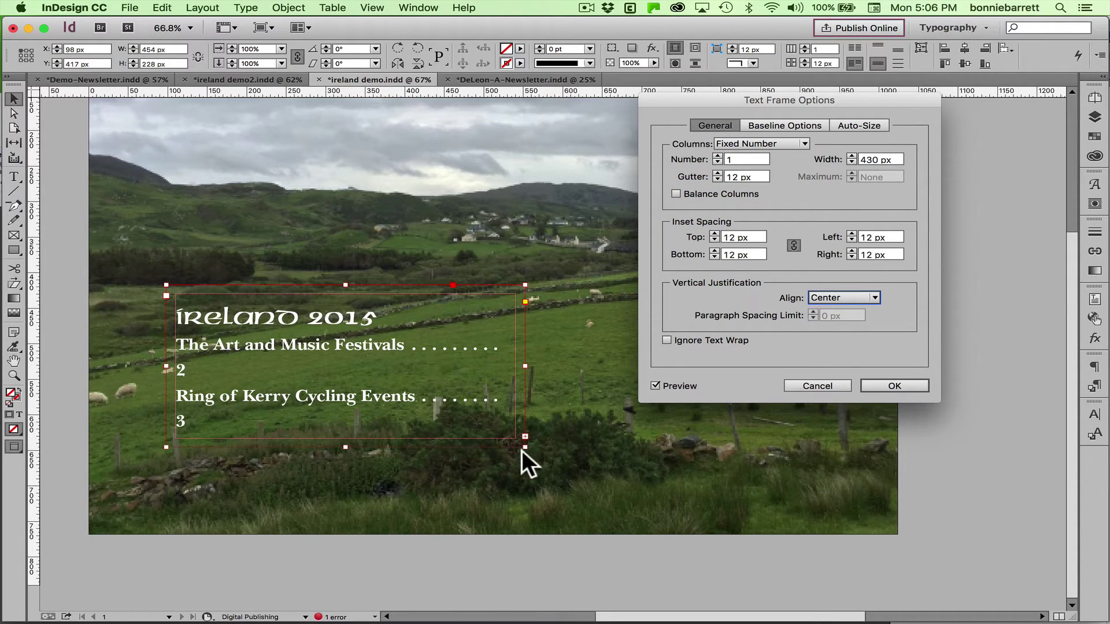
left_click(714, 241)
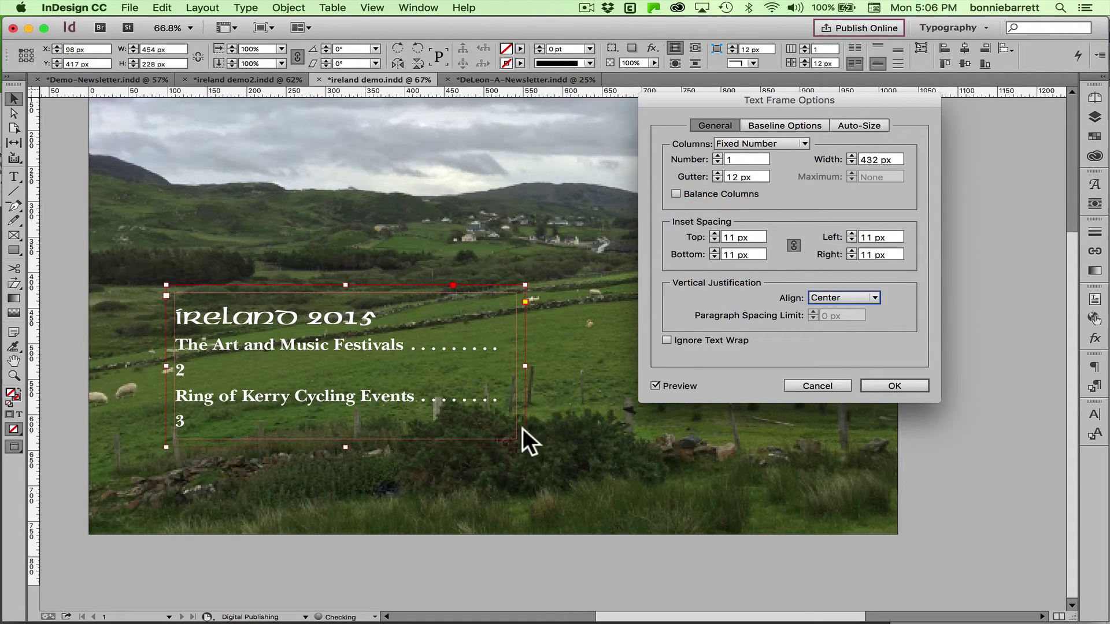
left_click(524, 362)
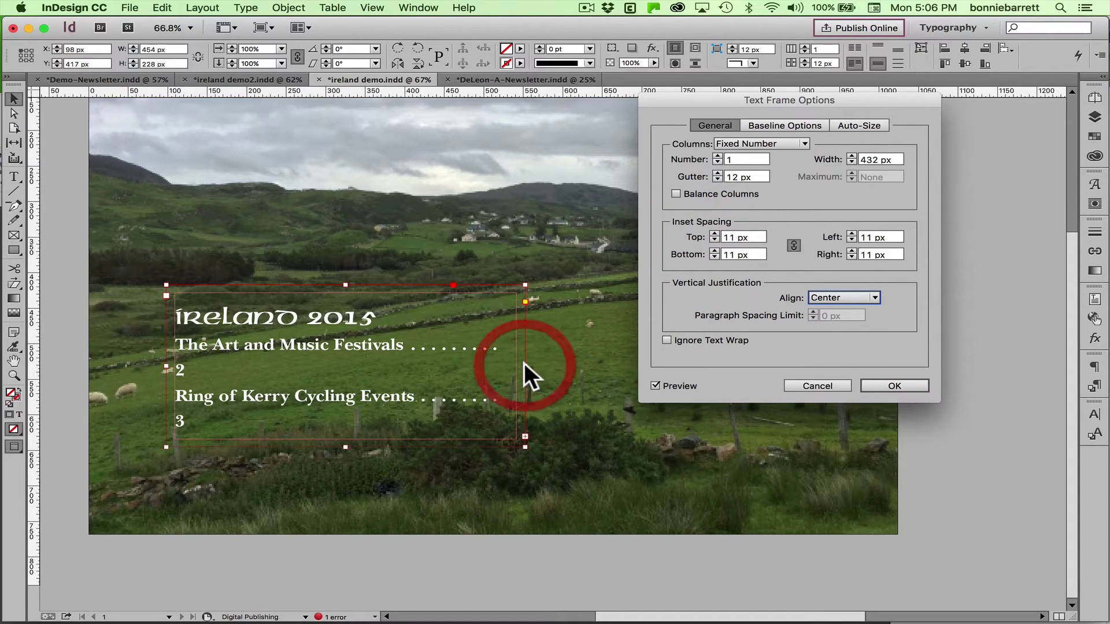
left_click(873, 387)
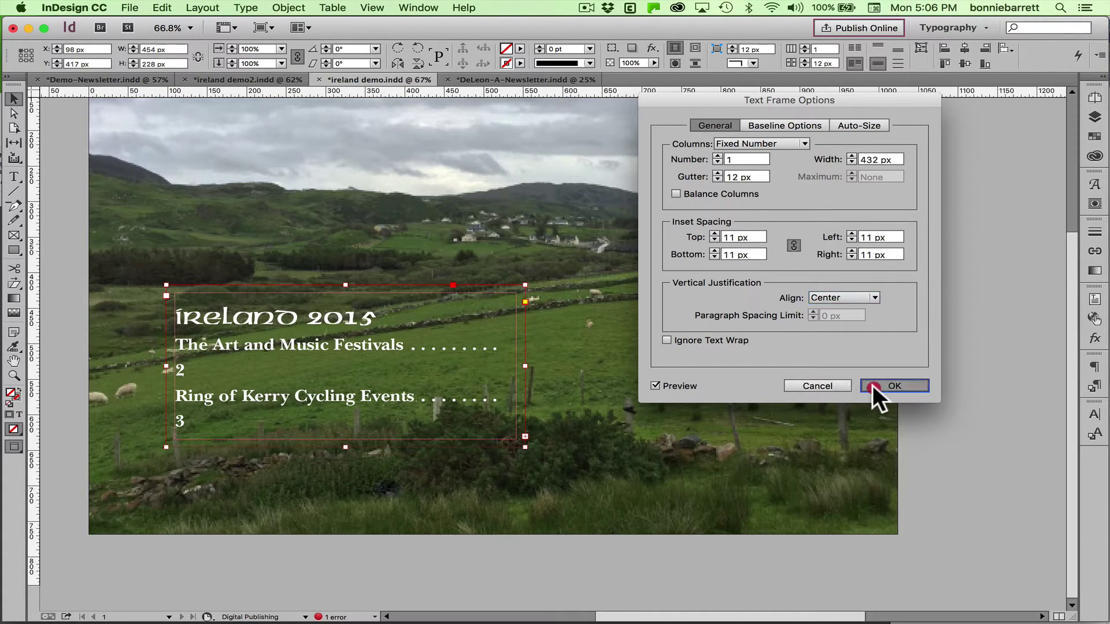
Widen the contents frame to about 489 px and move it to about X 46 px, Y 469 px
left_click_drag(518, 361, 547, 361)
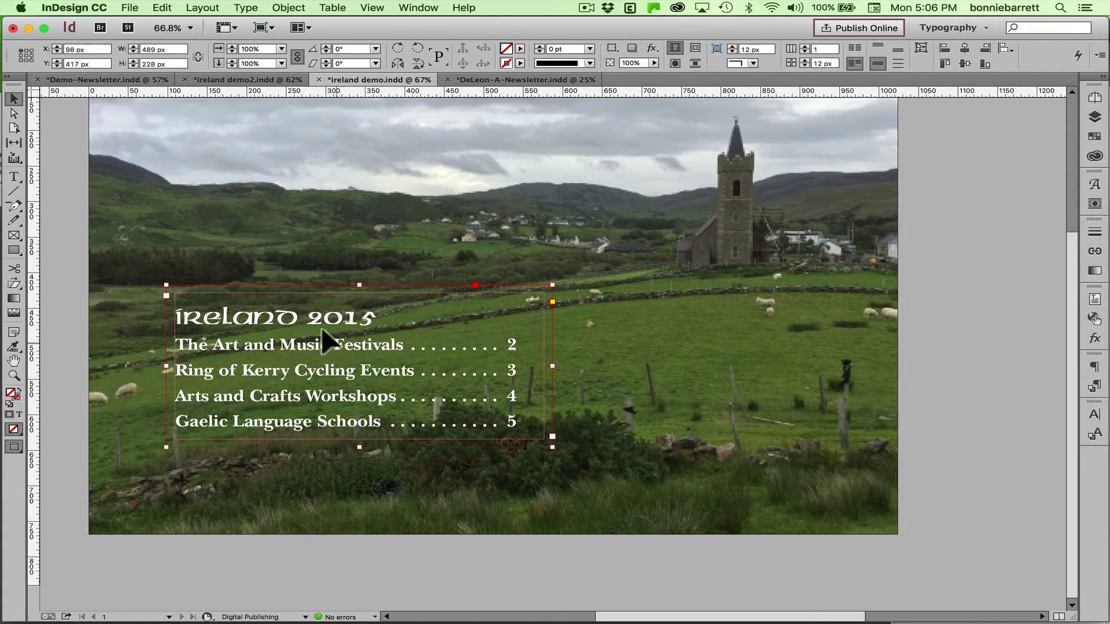
left_click_drag(324, 334, 310, 382)
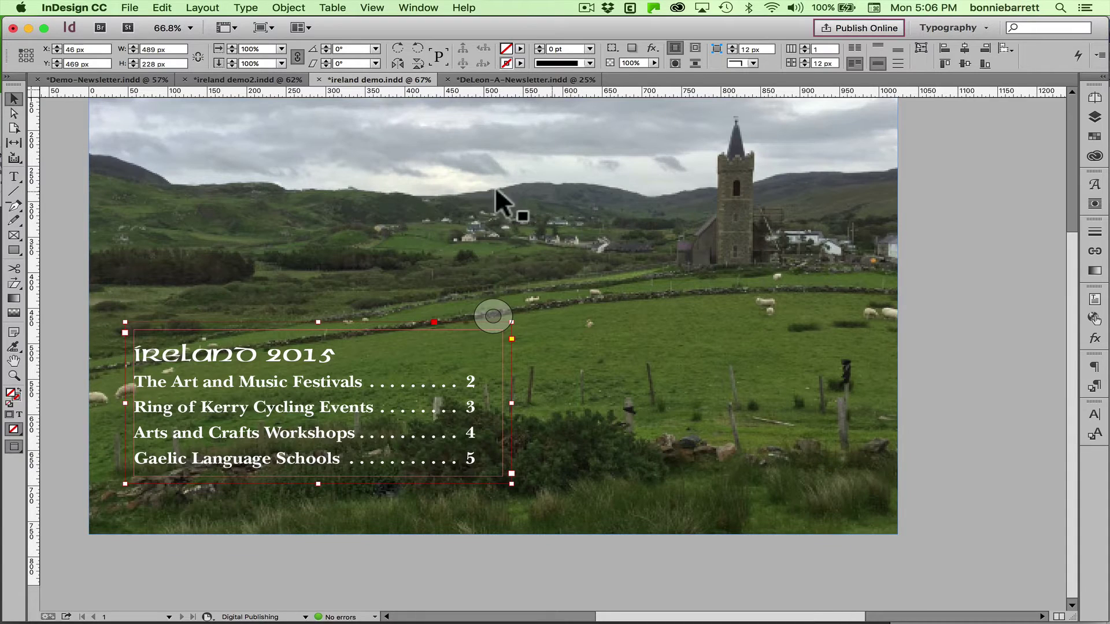
Sample the landscape photo with the Color Theme tool and add its Dark theme to the swatches
left_click(1095, 137)
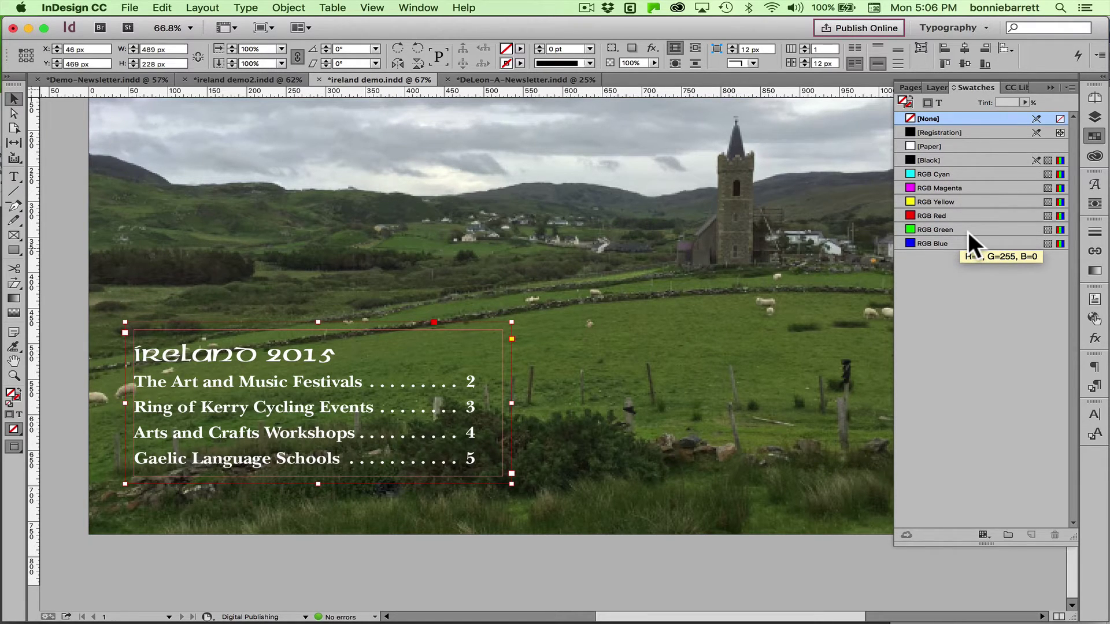
left_click(13, 346)
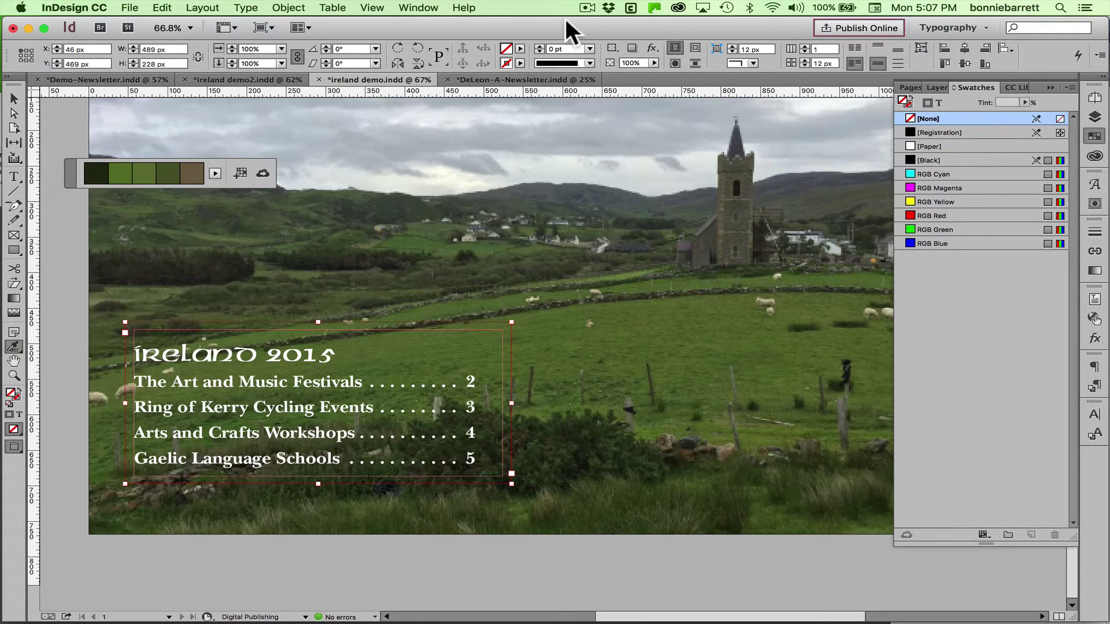
left_click(523, 182)
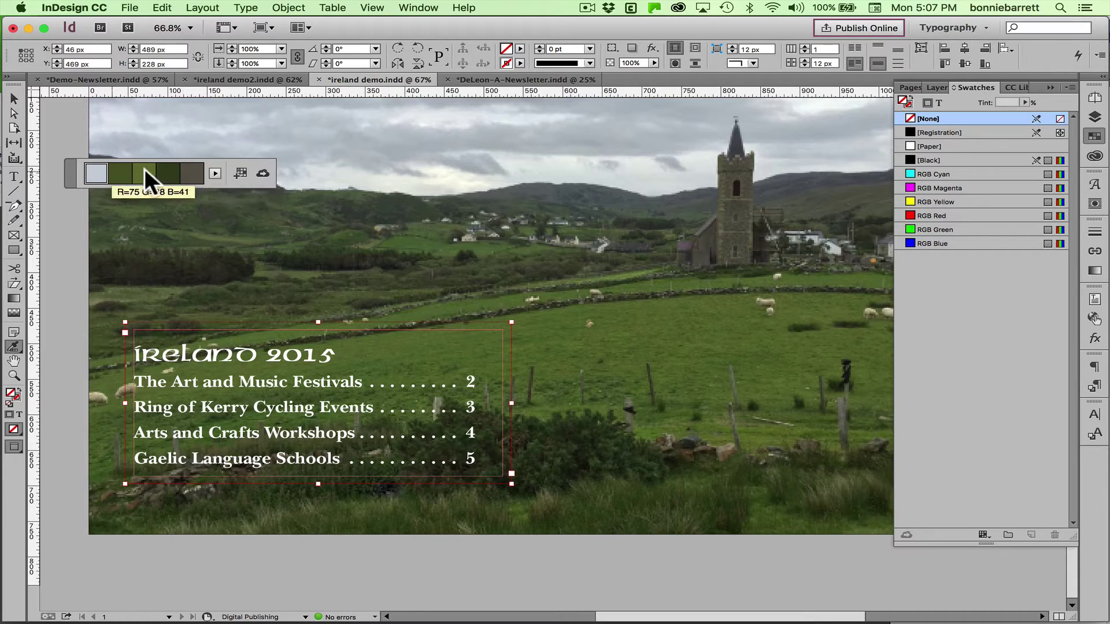
left_click(214, 173)
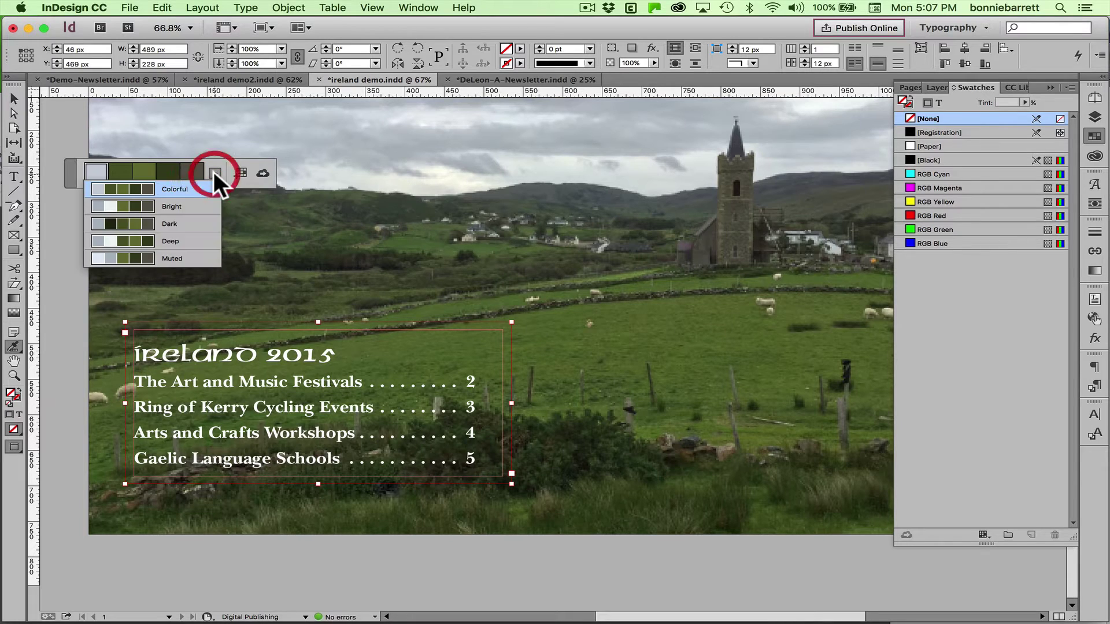
left_click(182, 223)
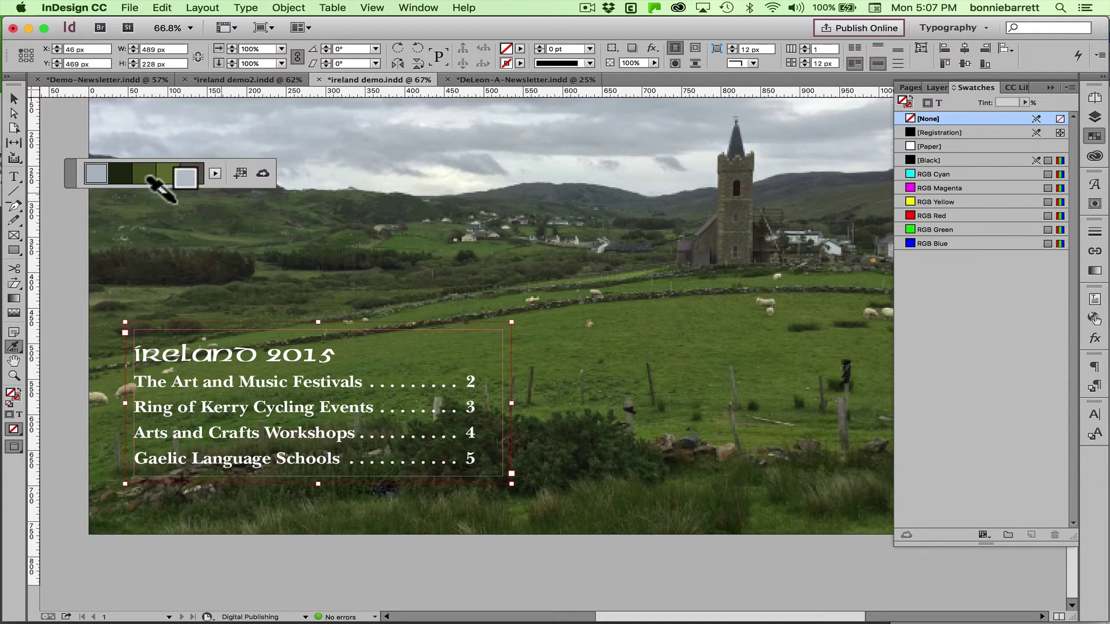
left_click(238, 171)
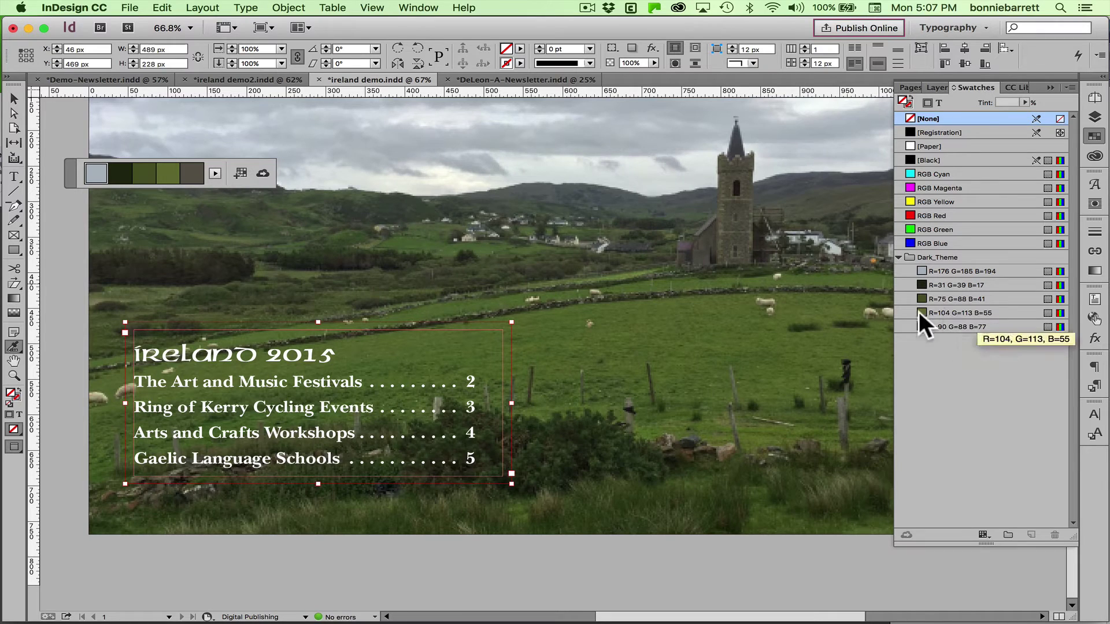
Choose the Muted variation of the photo's color theme and add it to the swatches
left_click(214, 172)
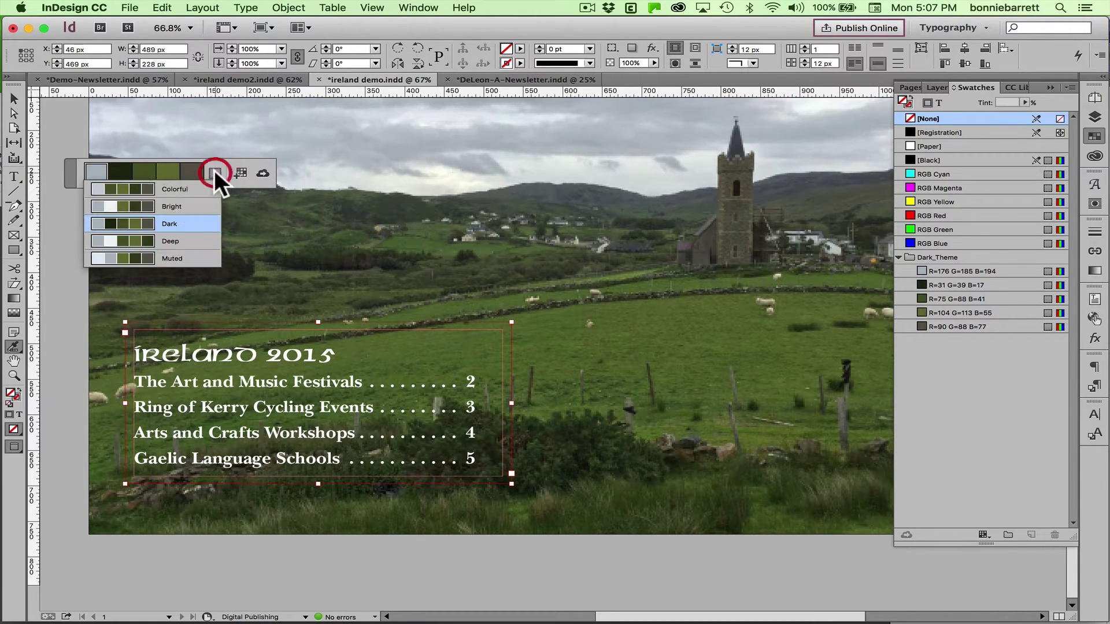
left_click(184, 260)
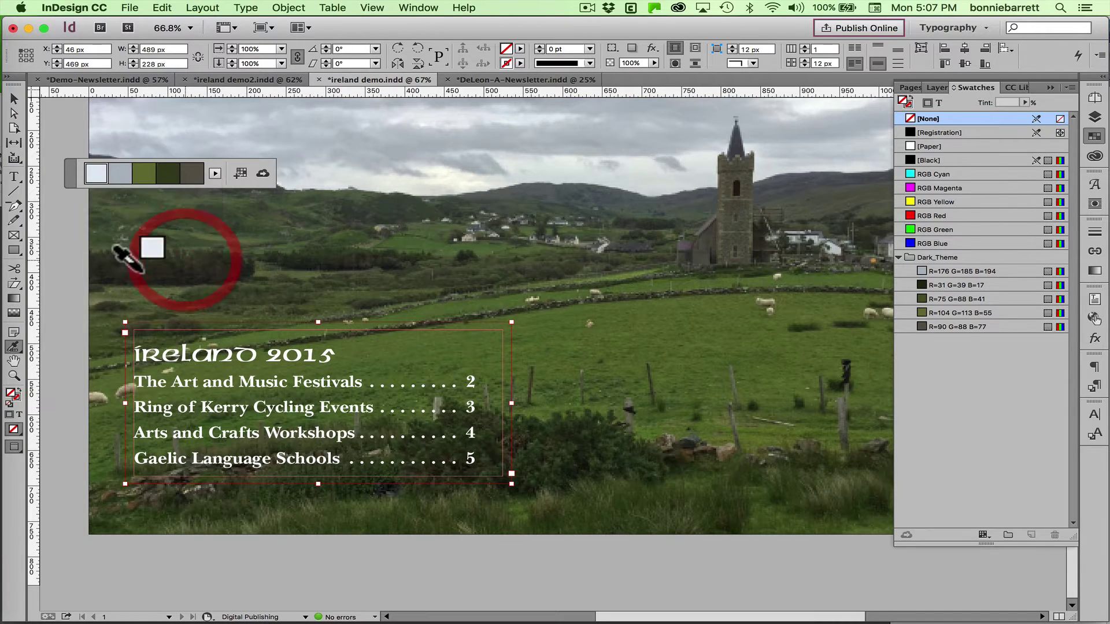
left_click(242, 174)
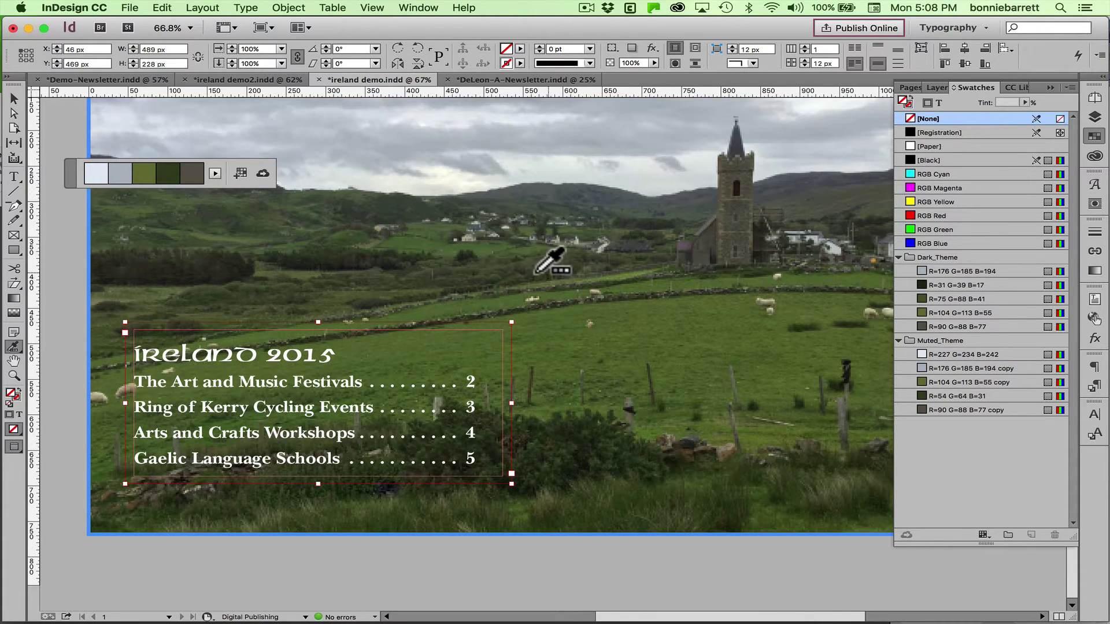
Sample a color theme from the field area below the church, choose its Bright variation and add it to the swatches
left_click_drag(561, 280, 794, 400)
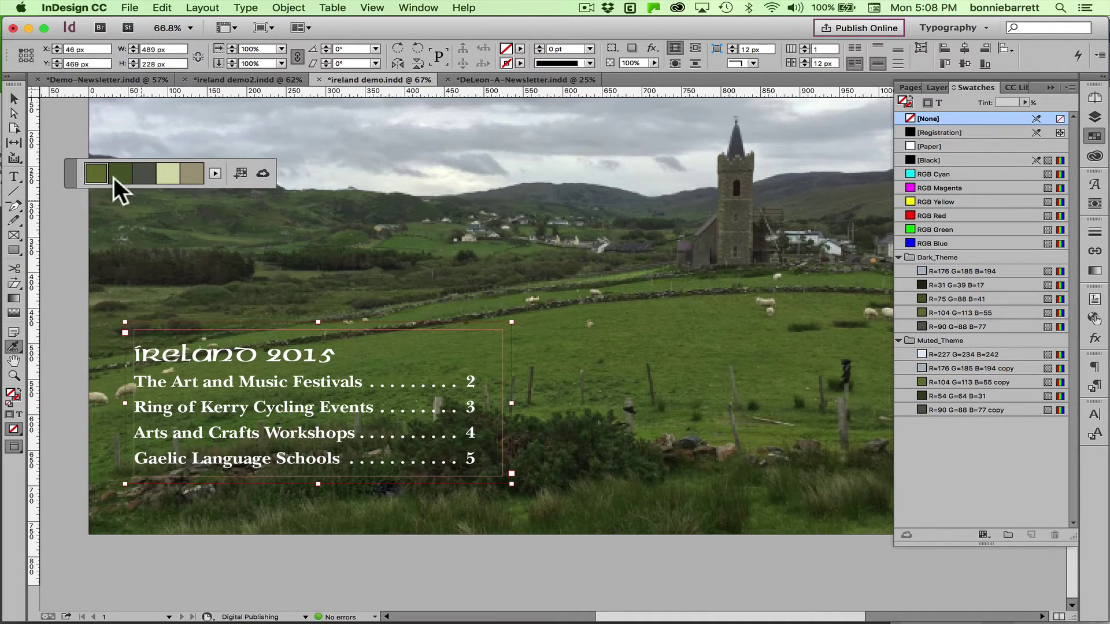
left_click(215, 173)
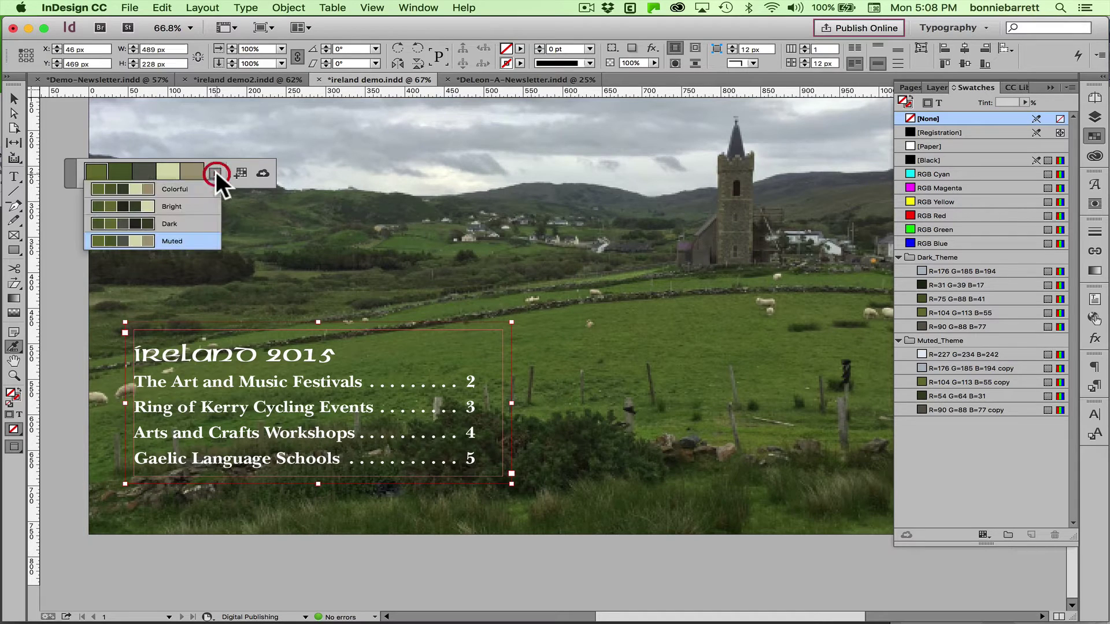
left_click(180, 211)
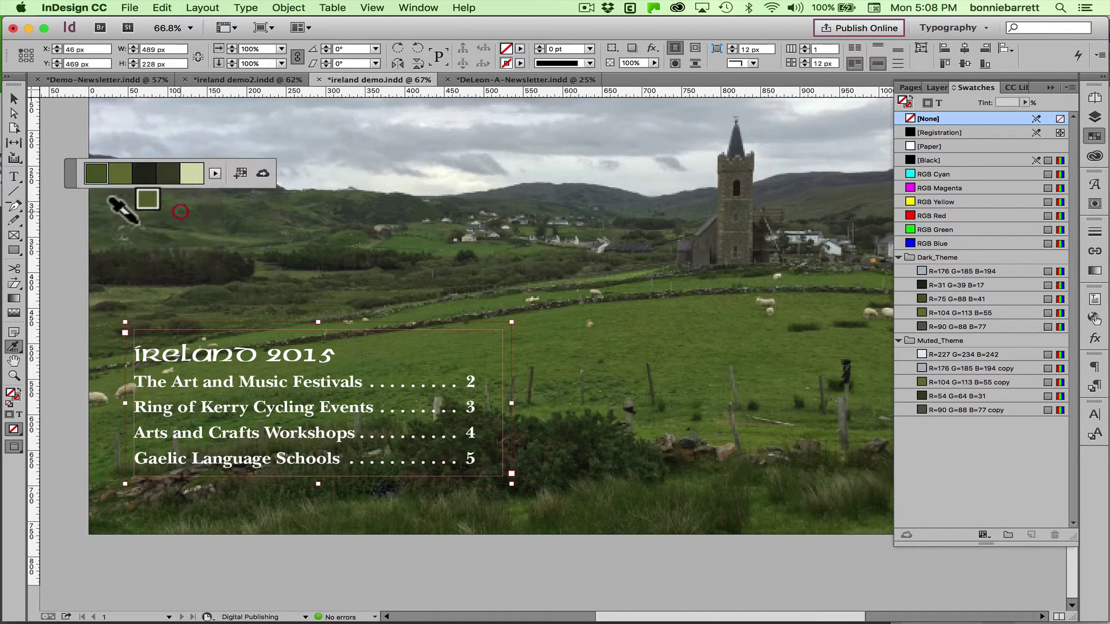
left_click(240, 174)
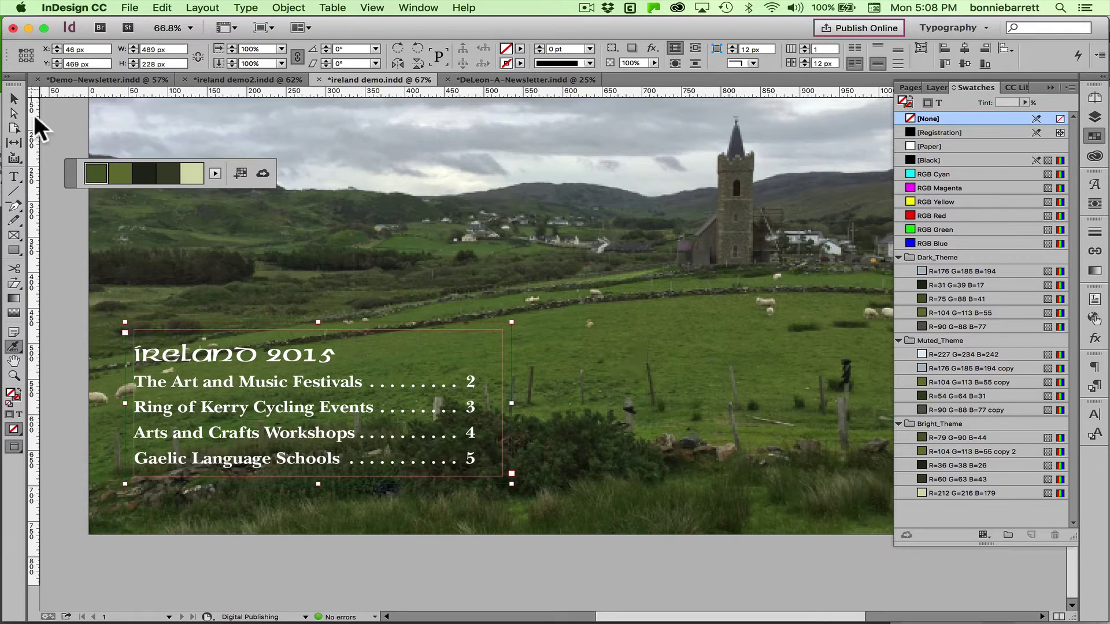
Fill the contents text frame with the Dark_Theme swatch R=75 G=88 B=41, also trying R=90 G=88 B=77 for comparison
left_click(13, 100)
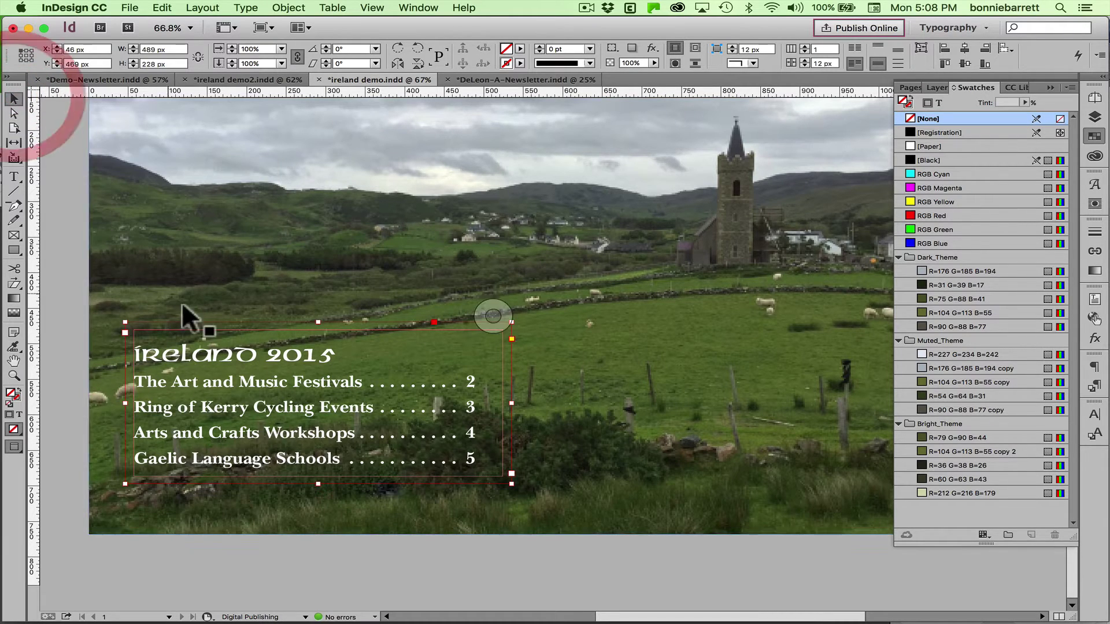
left_click(217, 340)
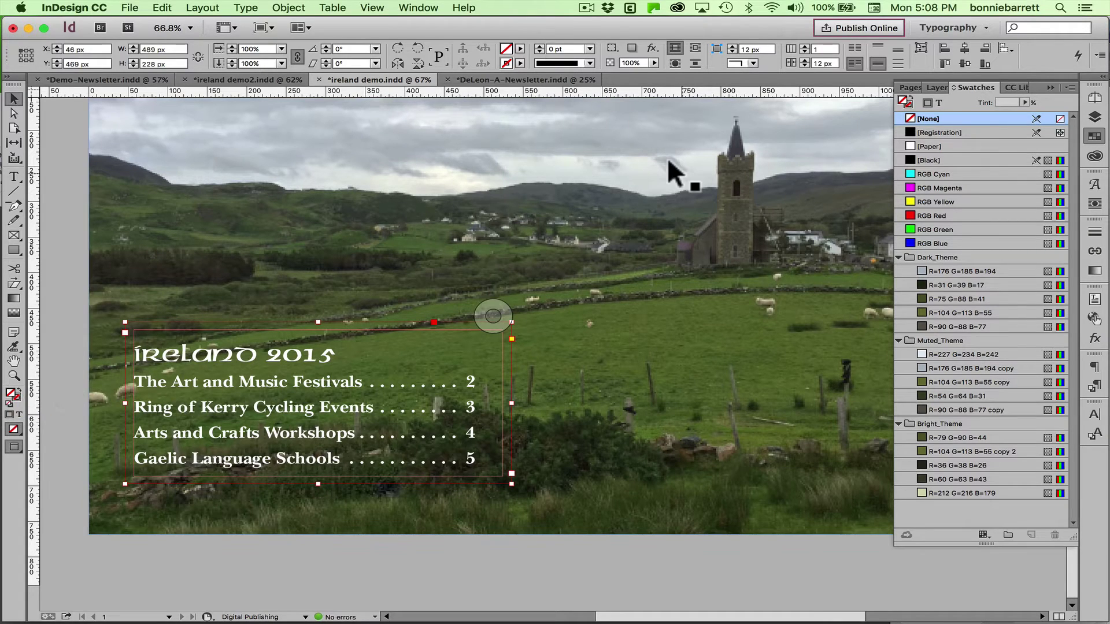
left_click(938, 298)
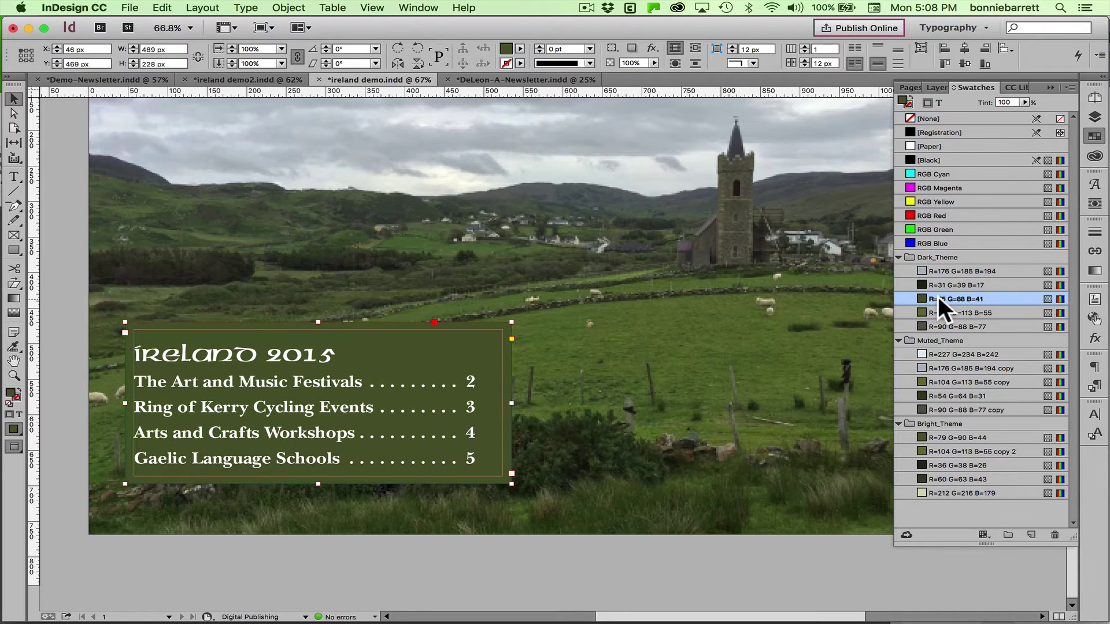
left_click(939, 327)
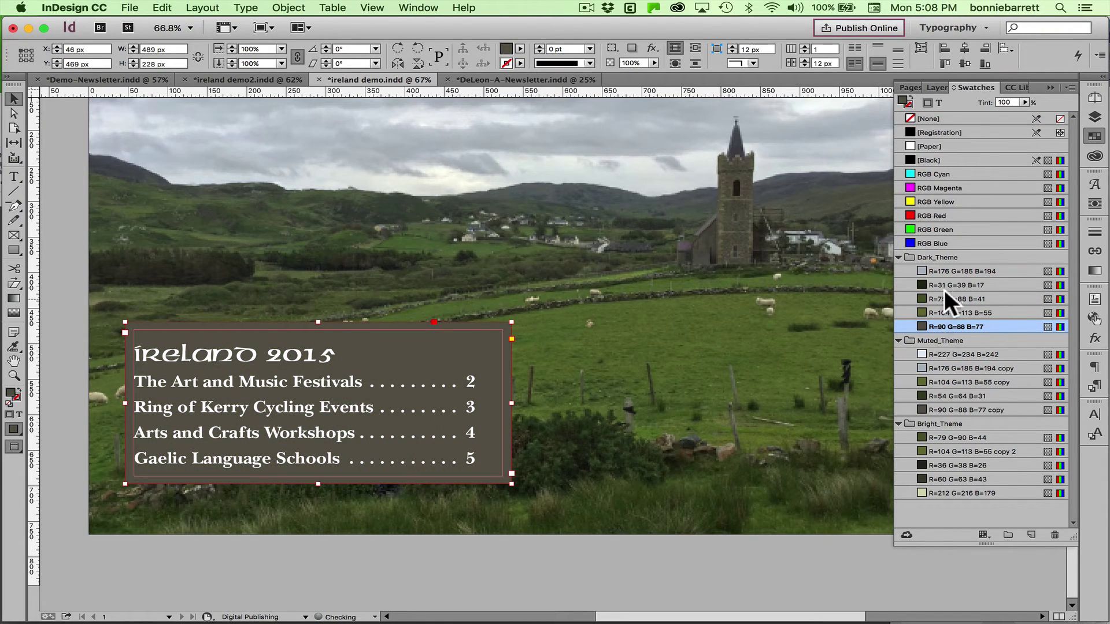
left_click(944, 293)
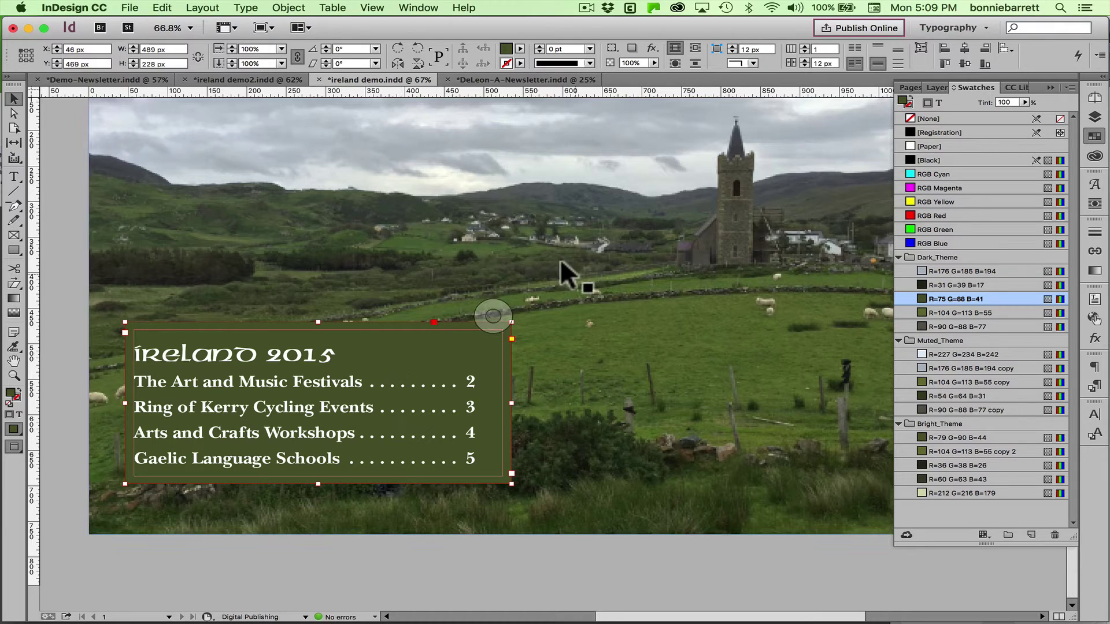
left_click(574, 272)
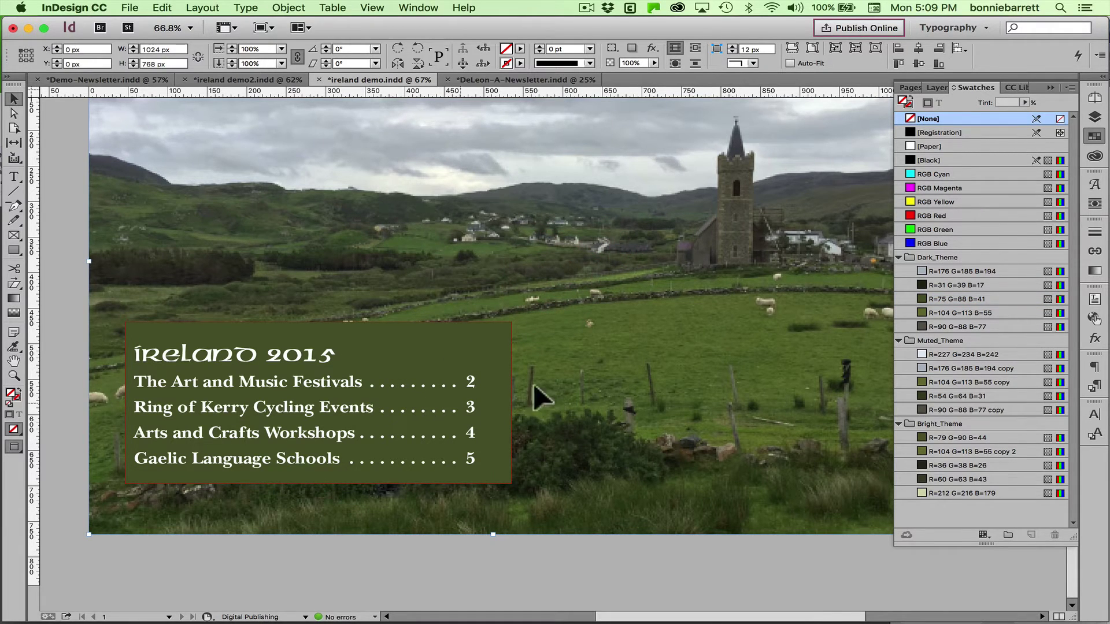
Reduce the opacity of only the contents frame's fill to 85% in its transparency effects
left_click(363, 351)
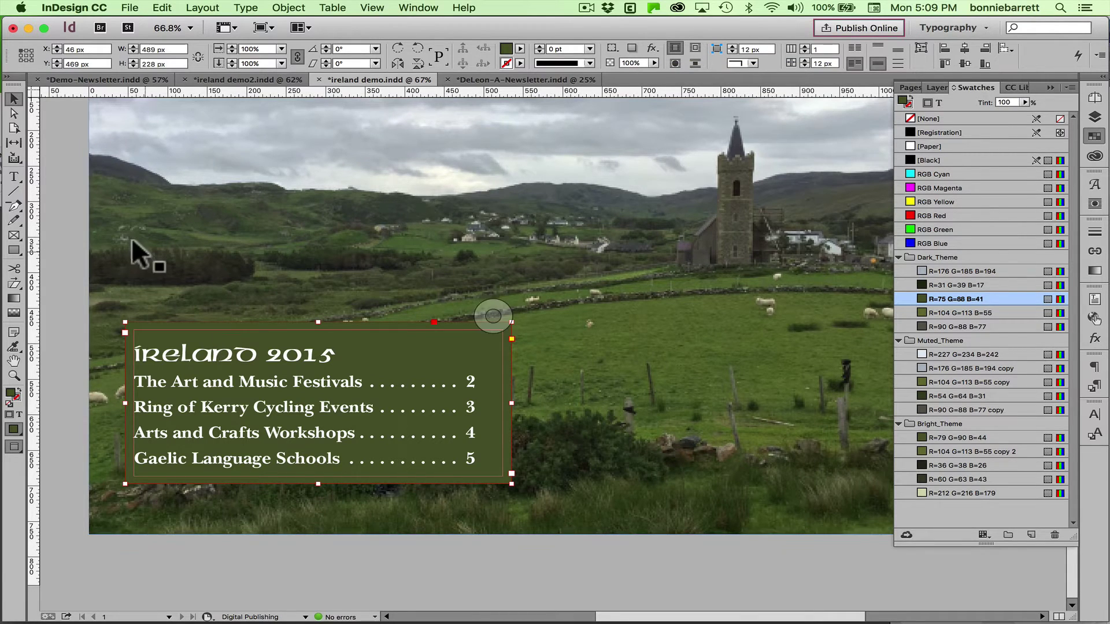
left_click(223, 347)
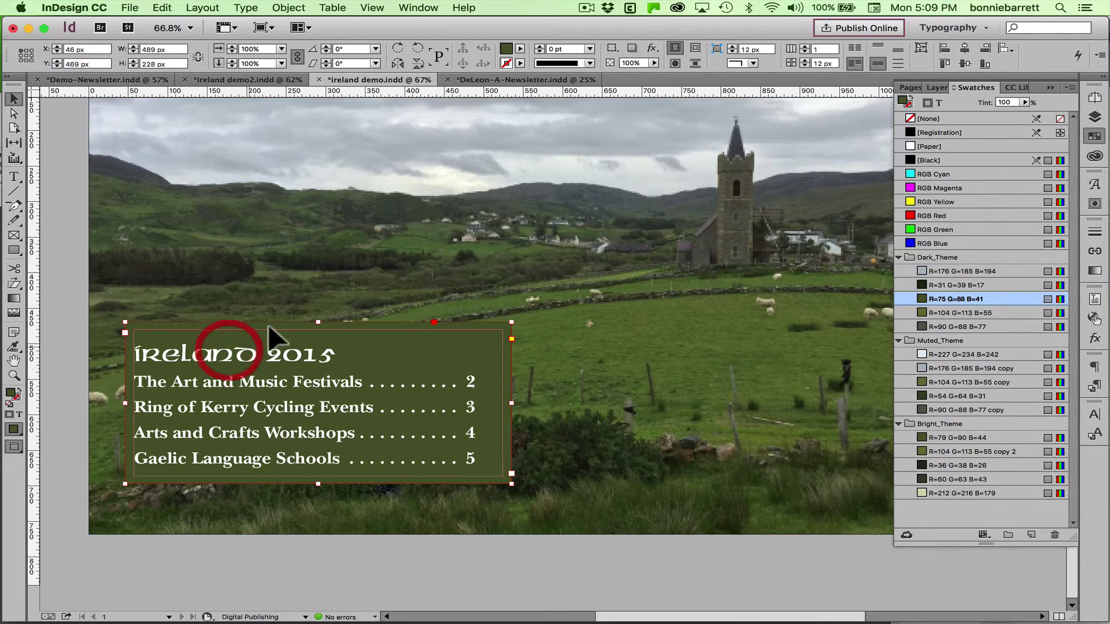
left_click(652, 47)
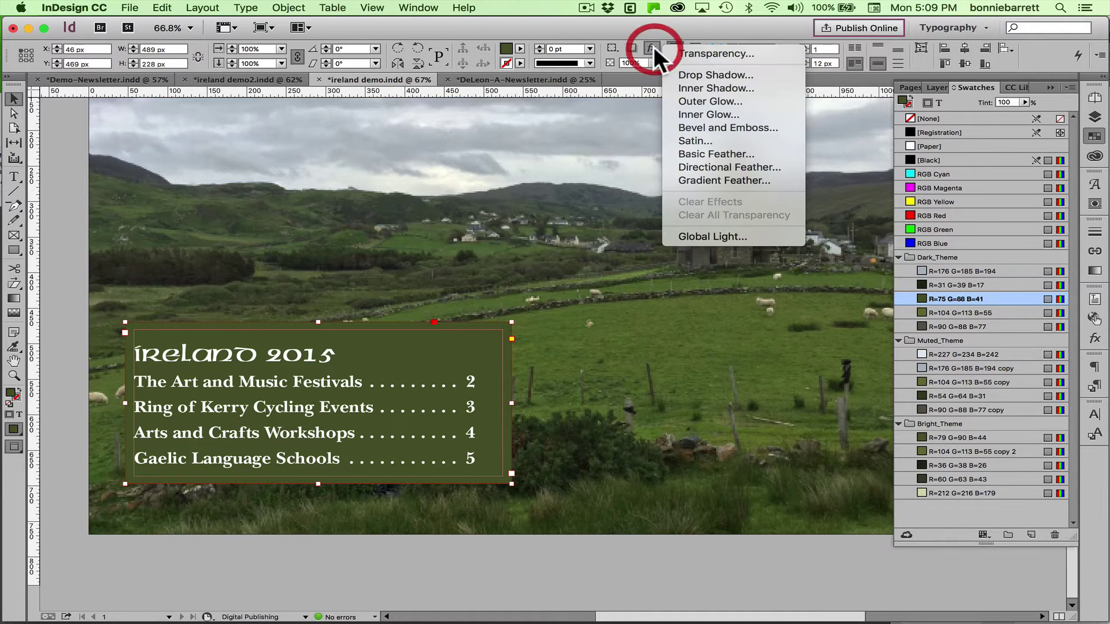
left_click(701, 49)
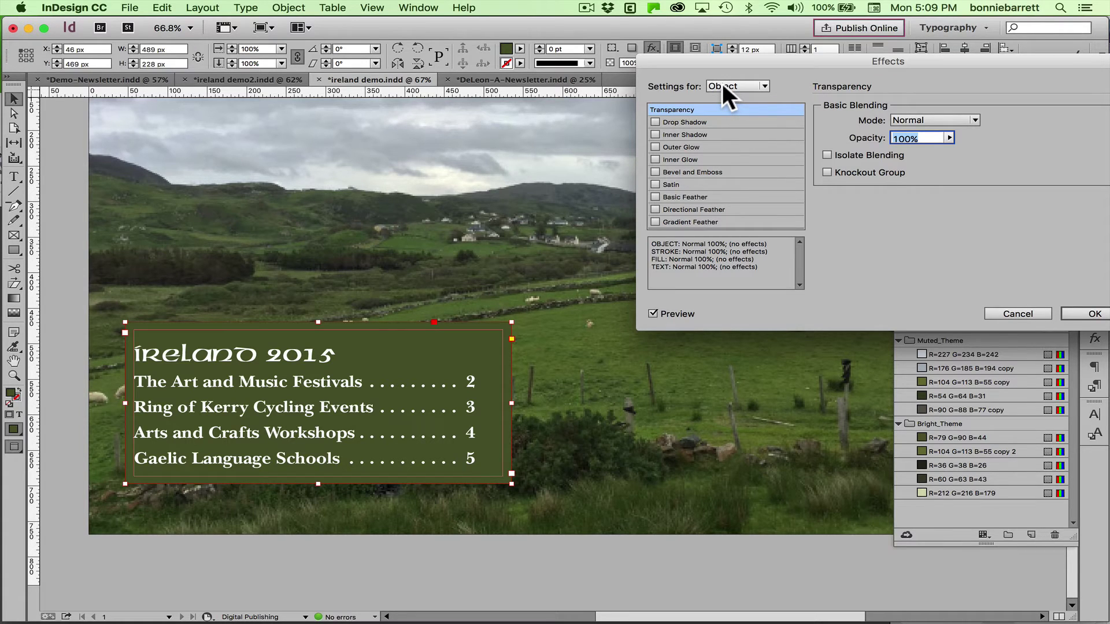
left_click(765, 85)
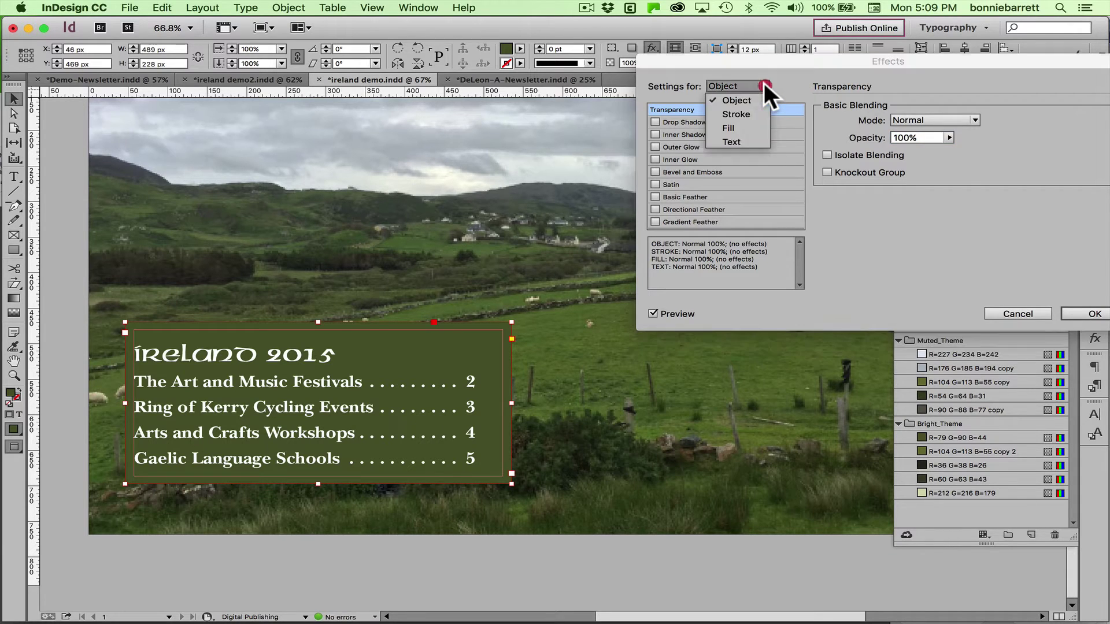
left_click(728, 126)
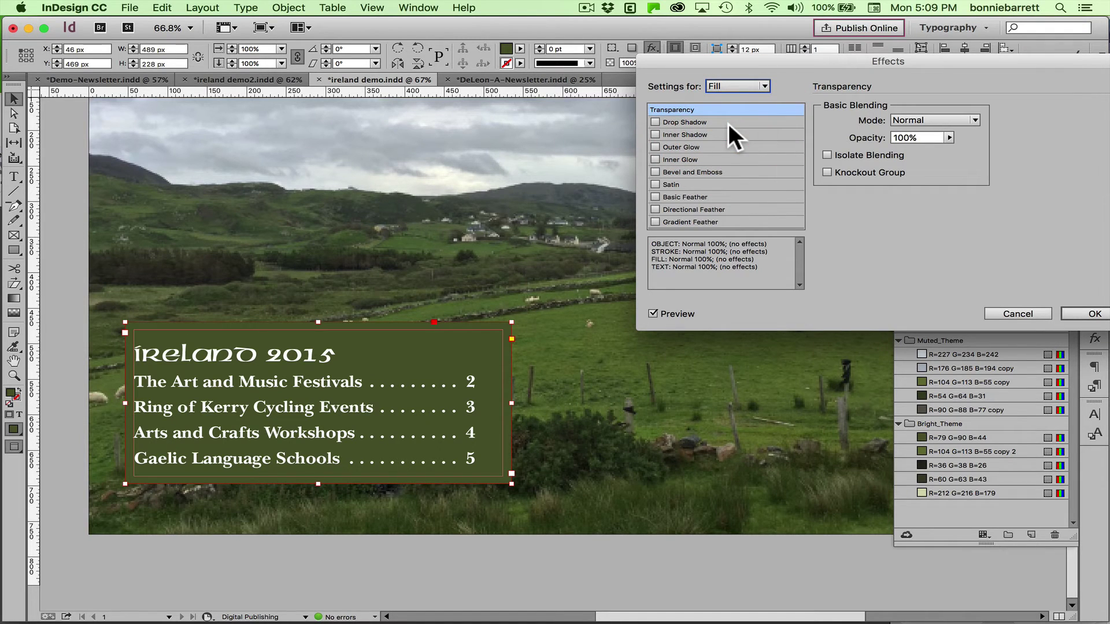
left_click(949, 138)
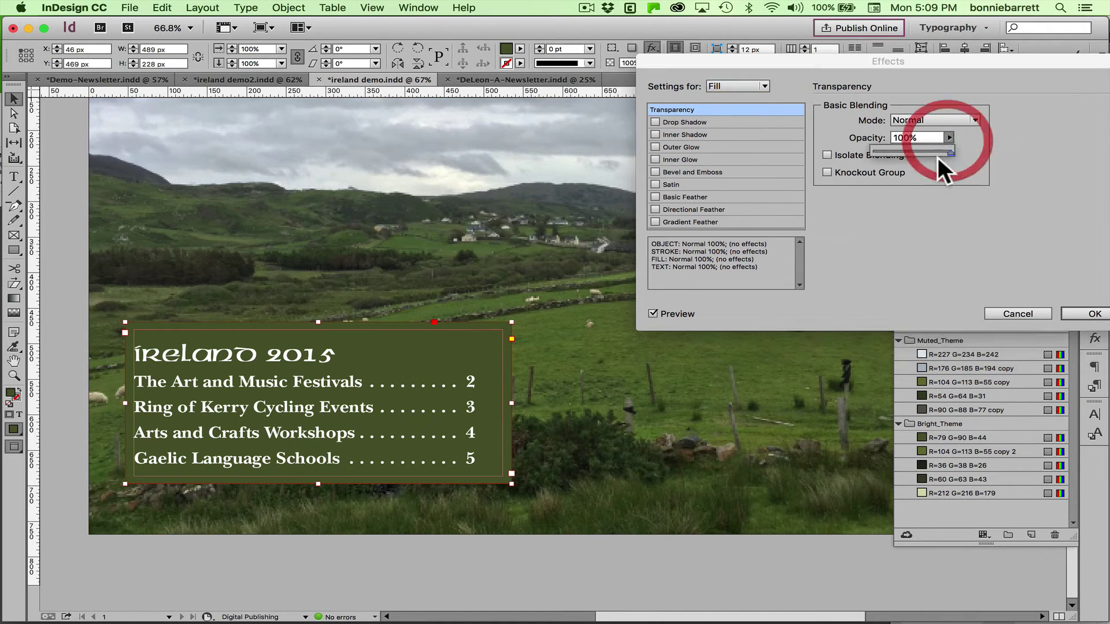
left_click_drag(913, 154, 938, 152)
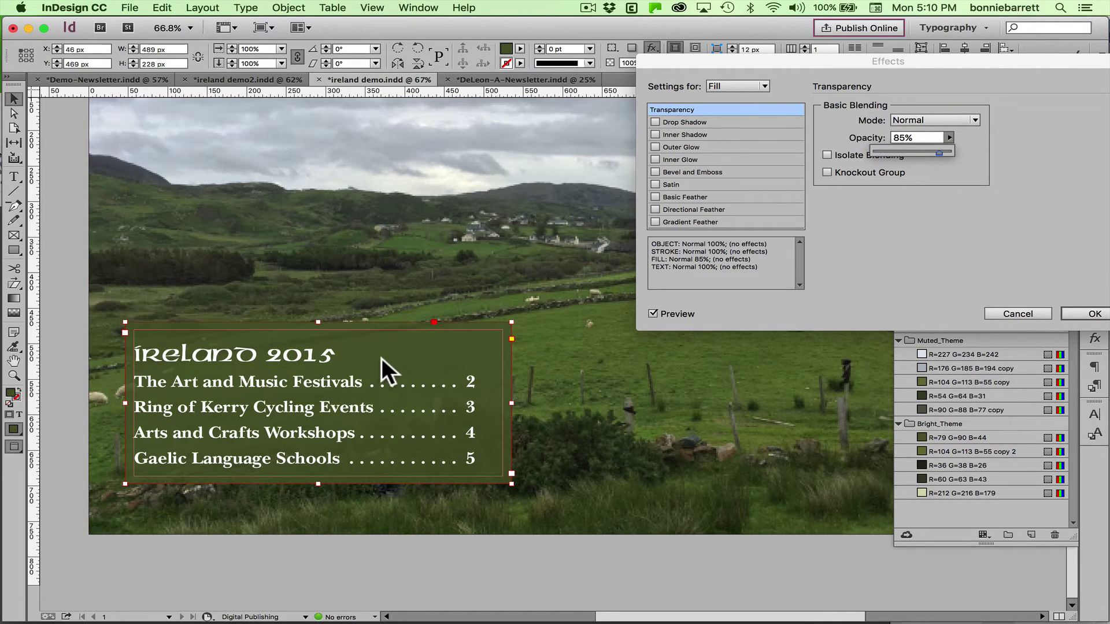
Set the contents frame's fill to Multiply blending at 65% opacity and apply the effects
left_click(940, 118)
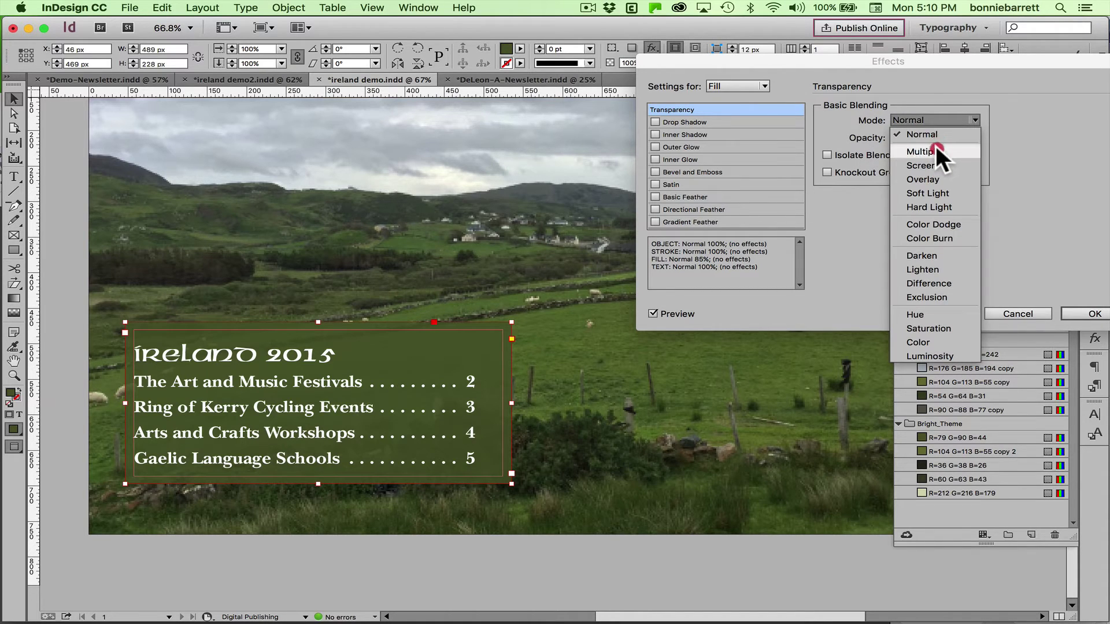
left_click(936, 146)
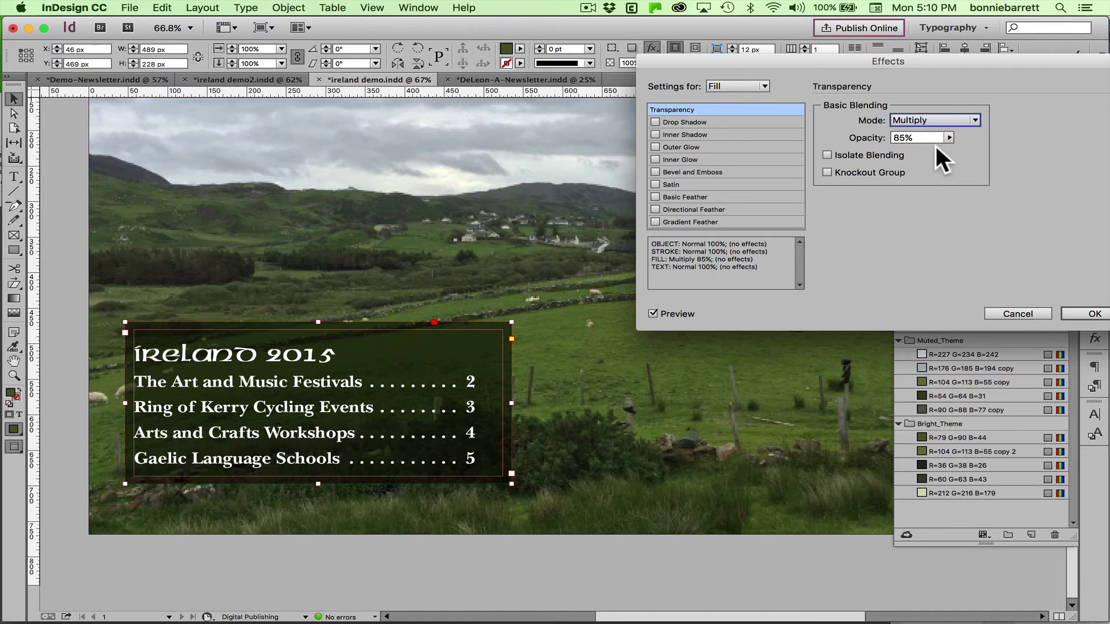
left_click_drag(950, 137, 923, 152)
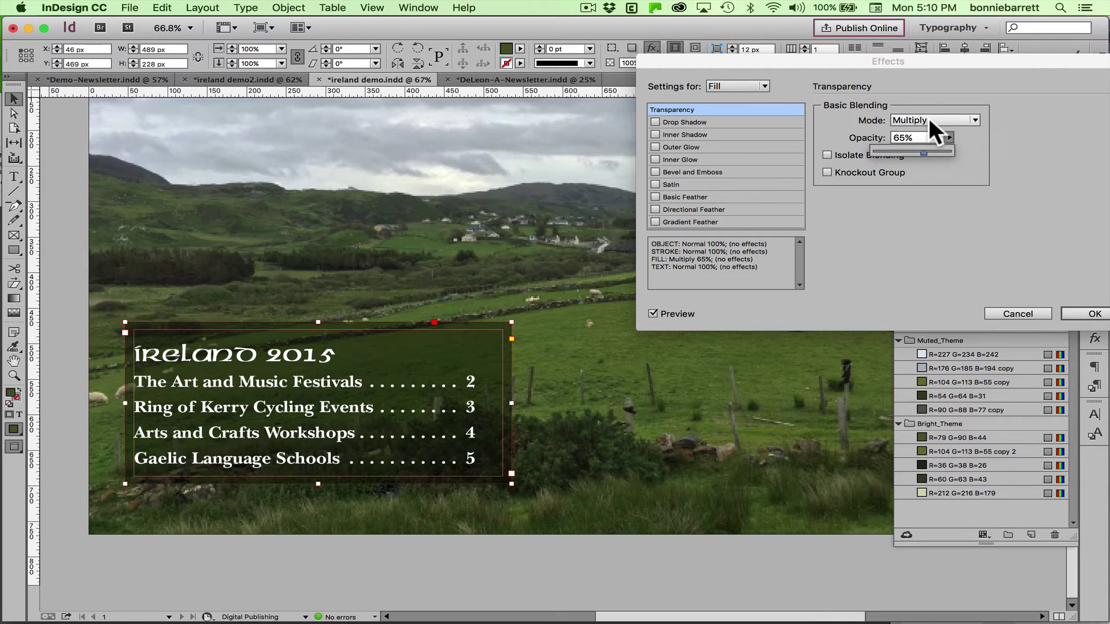
left_click(1077, 312)
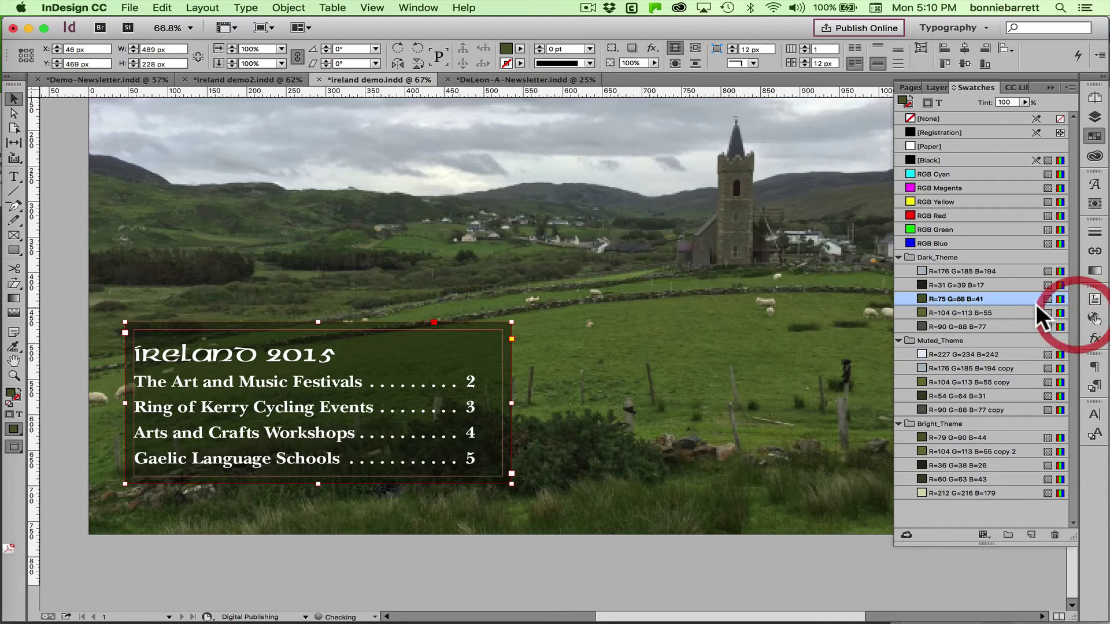
Try the contents frame over the sky and hills, and bring it back over the field at about X 52 px, Y 472 px
left_click(623, 293)
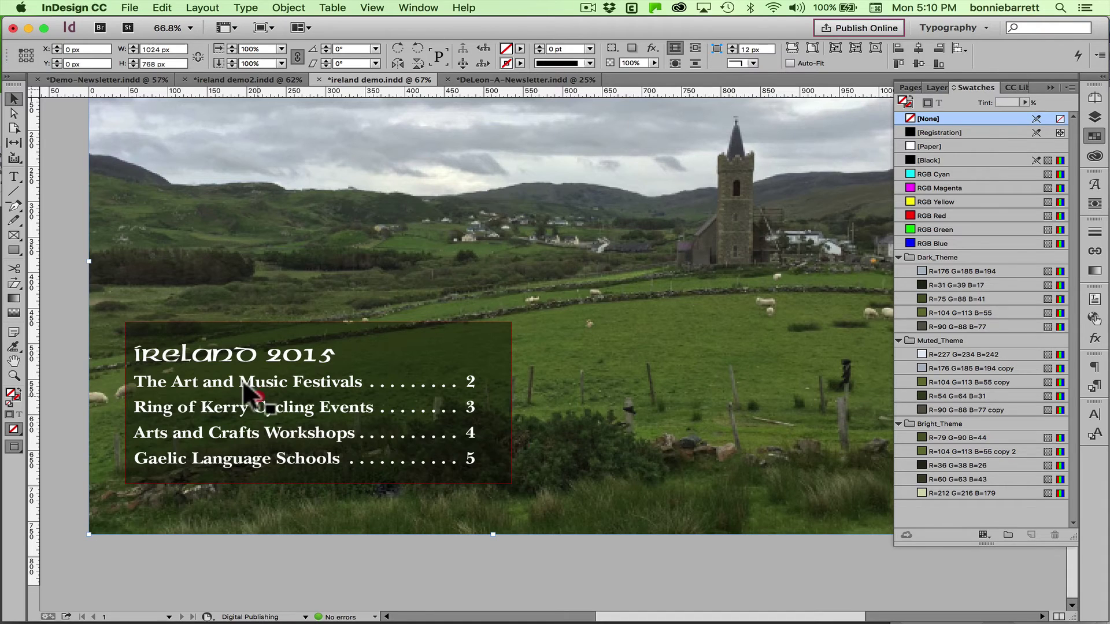
left_click_drag(242, 387, 268, 219)
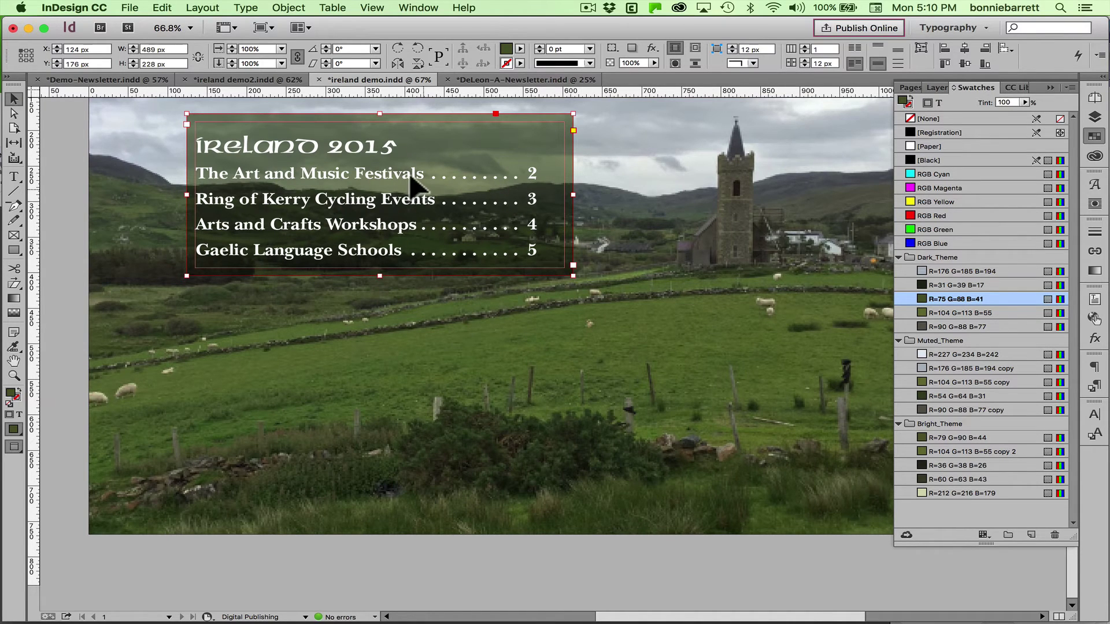
left_click_drag(226, 170, 170, 379)
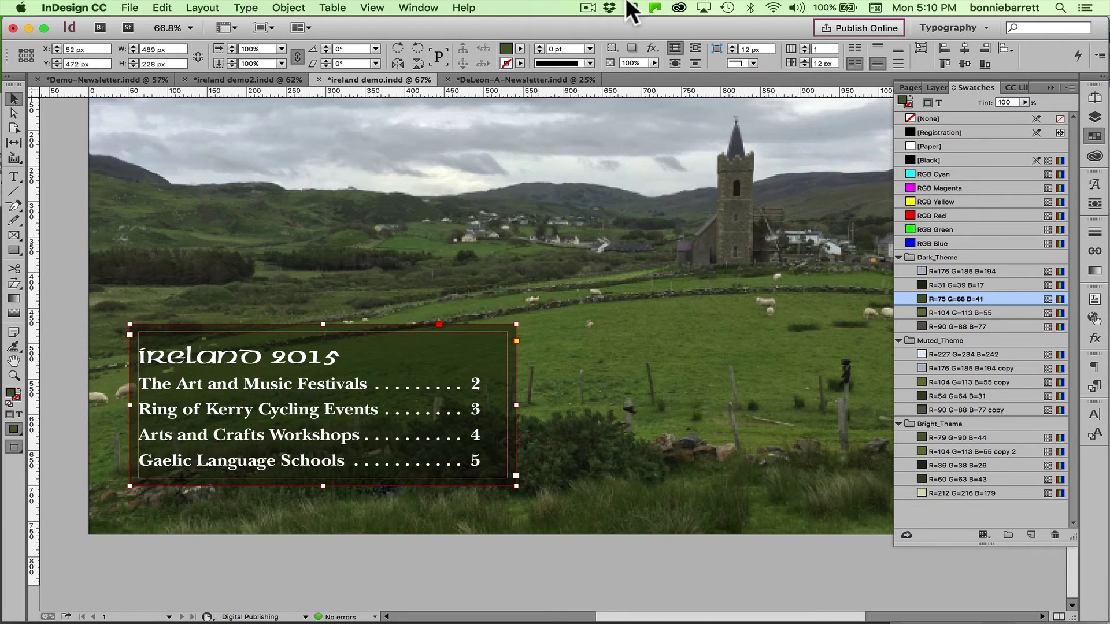
Apply a Basic Feather to the contents frame with a 13 px feather width and Rounded corners, and view the frame deselected
left_click(652, 46)
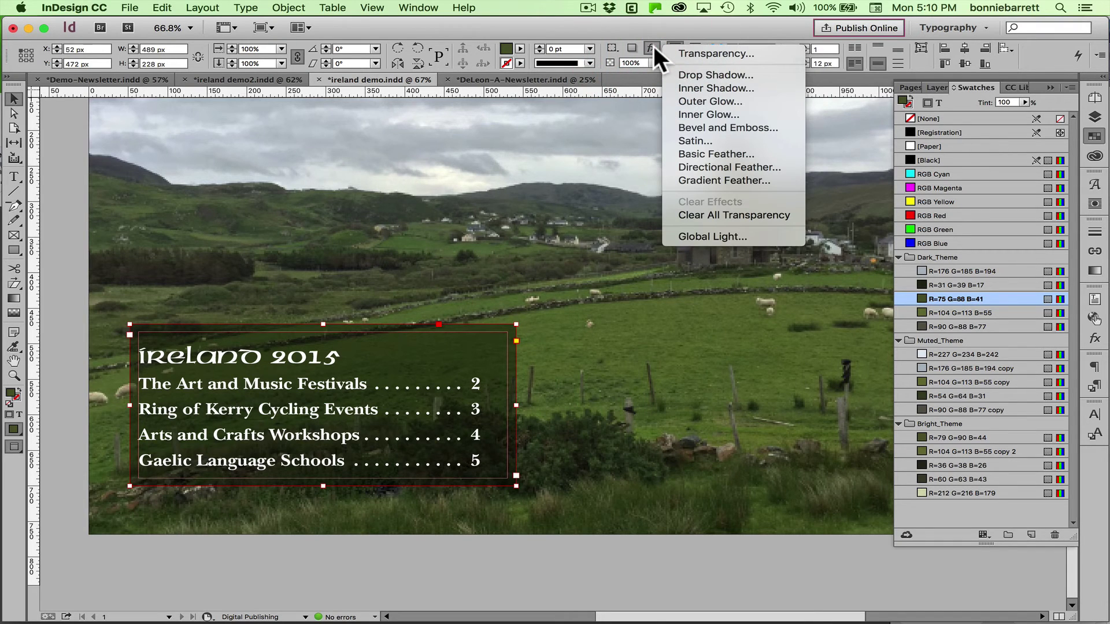
left_click(726, 151)
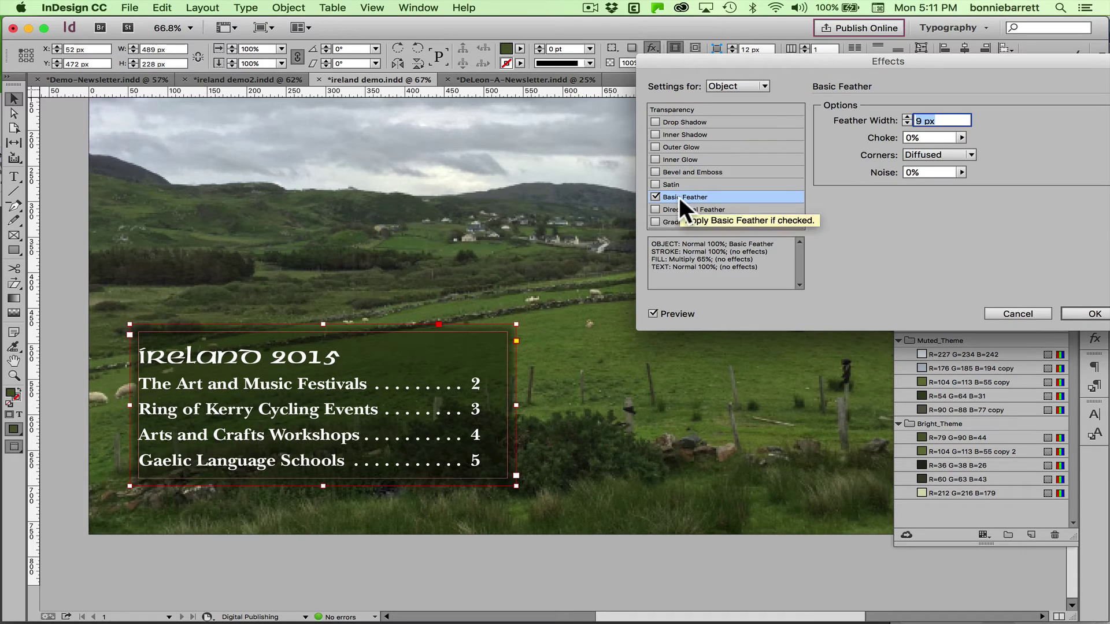
left_click(908, 118)
left_click(907, 117)
left_click(907, 118)
left_click(907, 117)
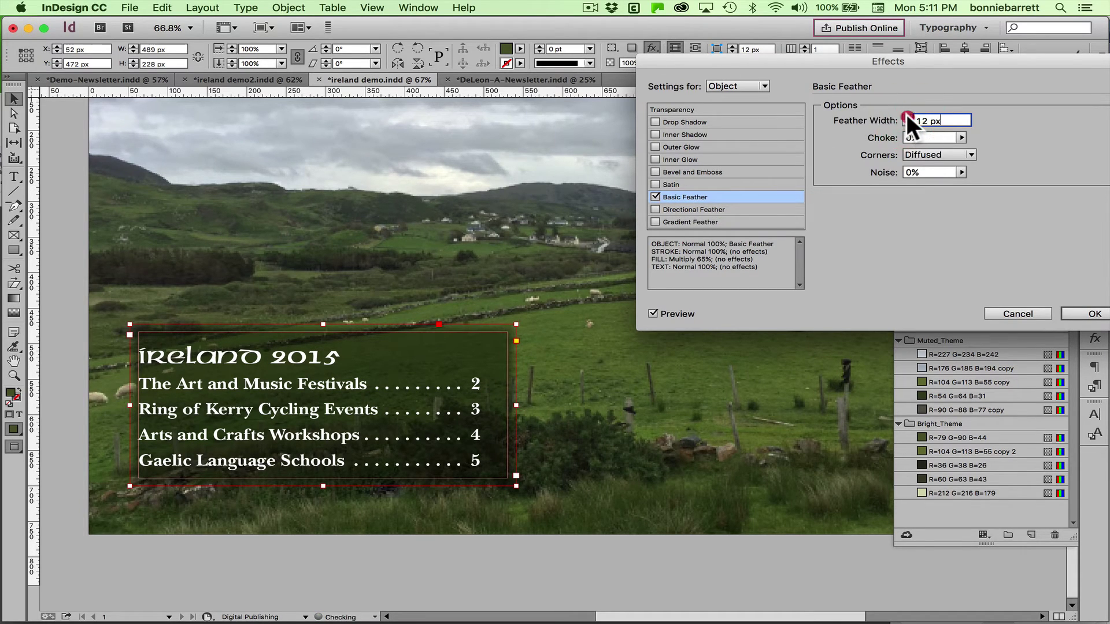
left_click(946, 155)
left_click(940, 181)
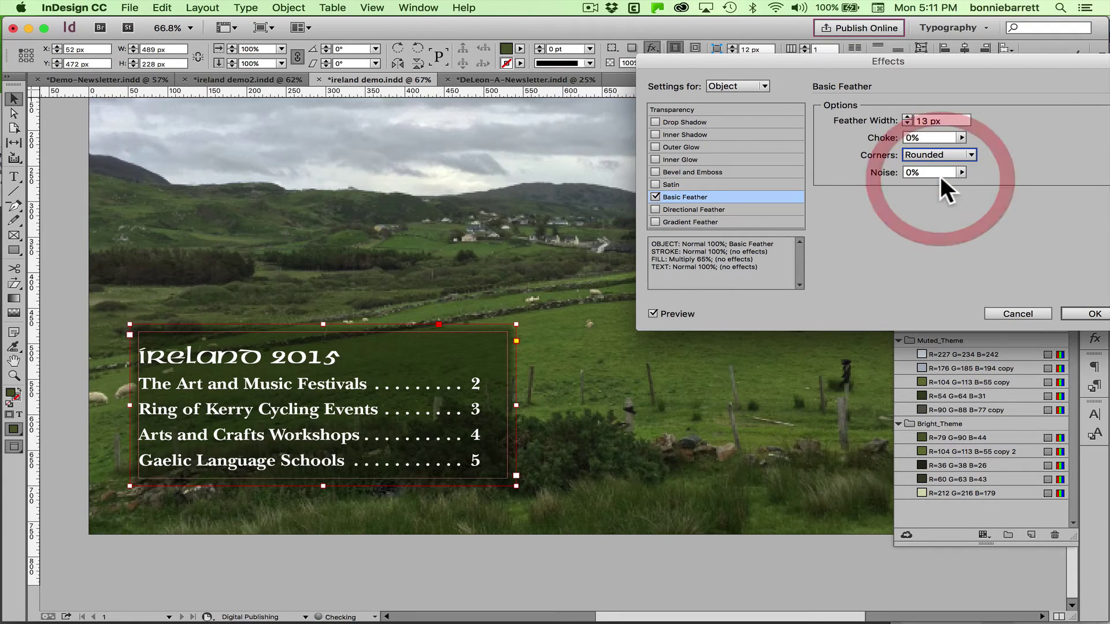
left_click(1093, 315)
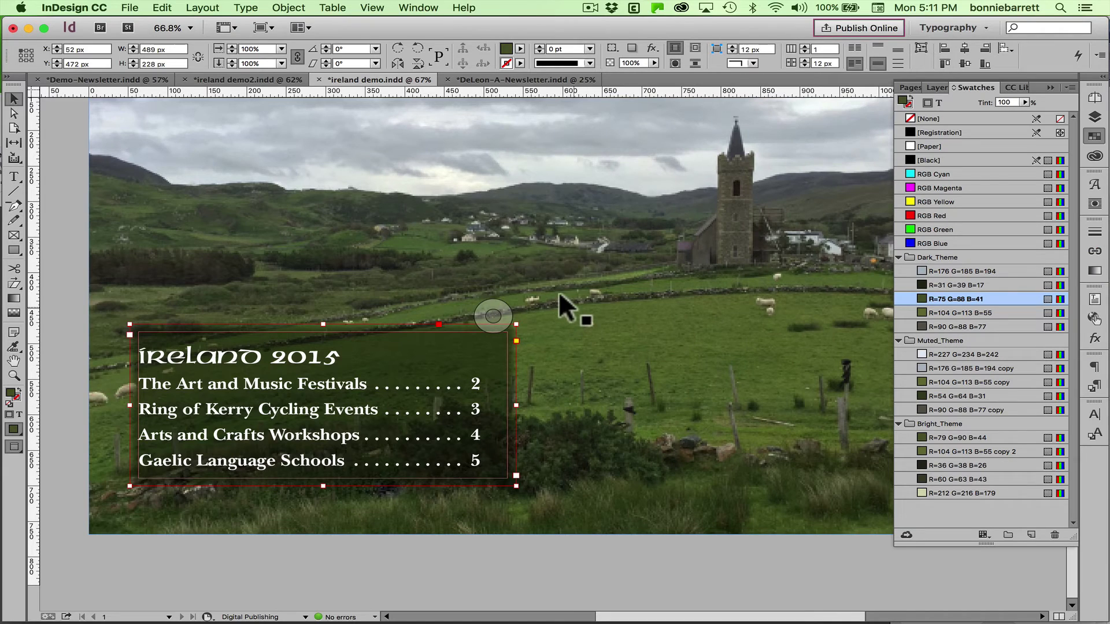
left_click(574, 306)
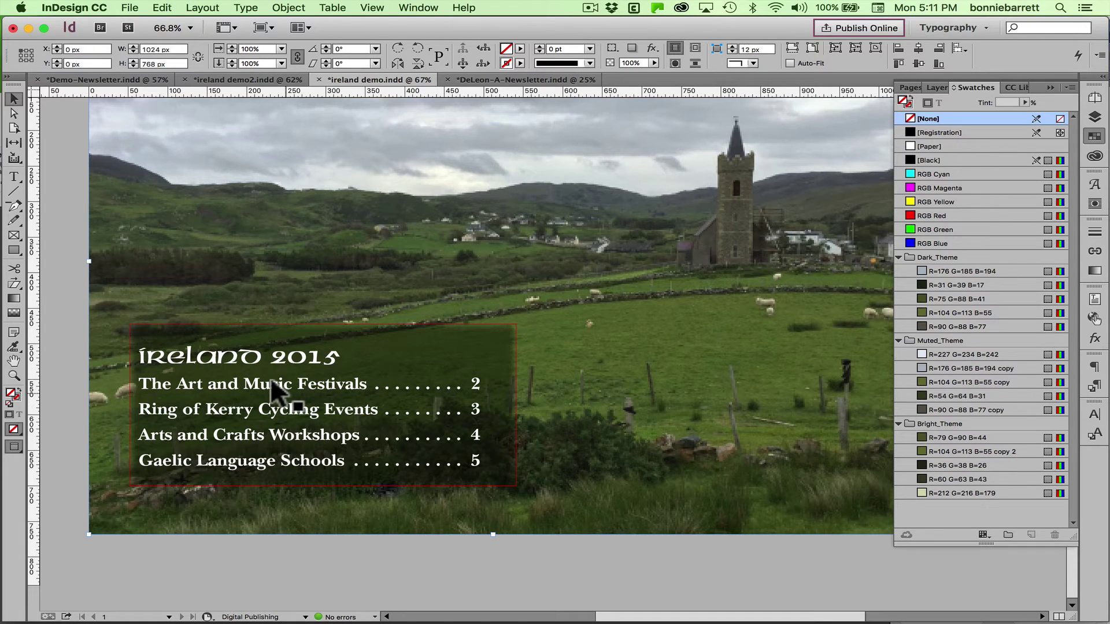
left_click(493, 315)
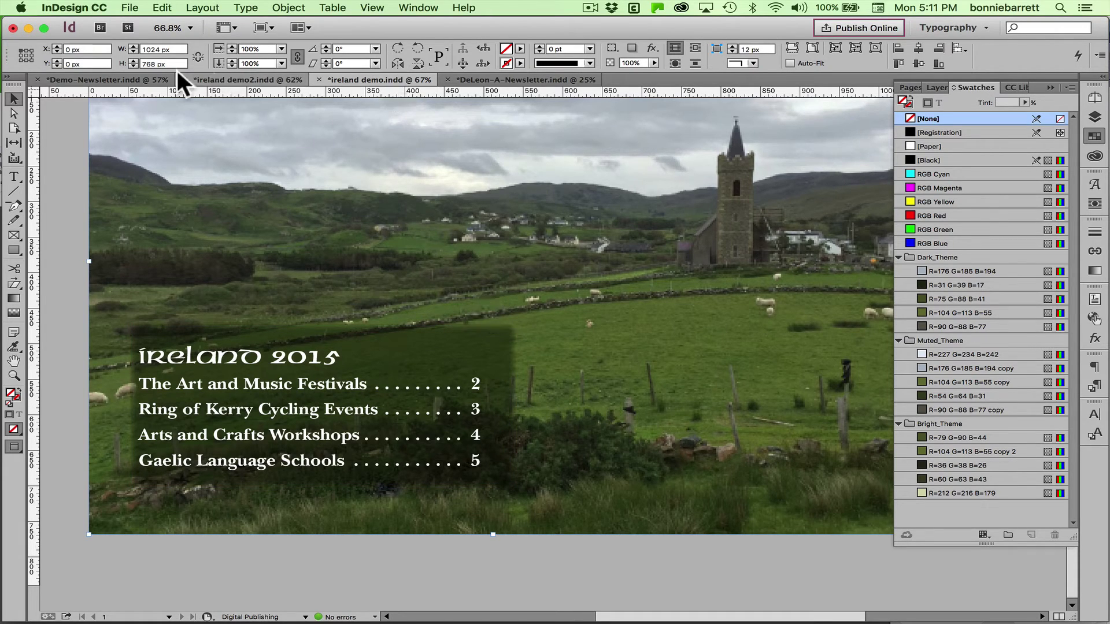
Examine the Sequoias cover in DeLeon-A-Newsletter.indd and the start of the vertical title in Demo-Newsletter.indd
left_click(486, 77)
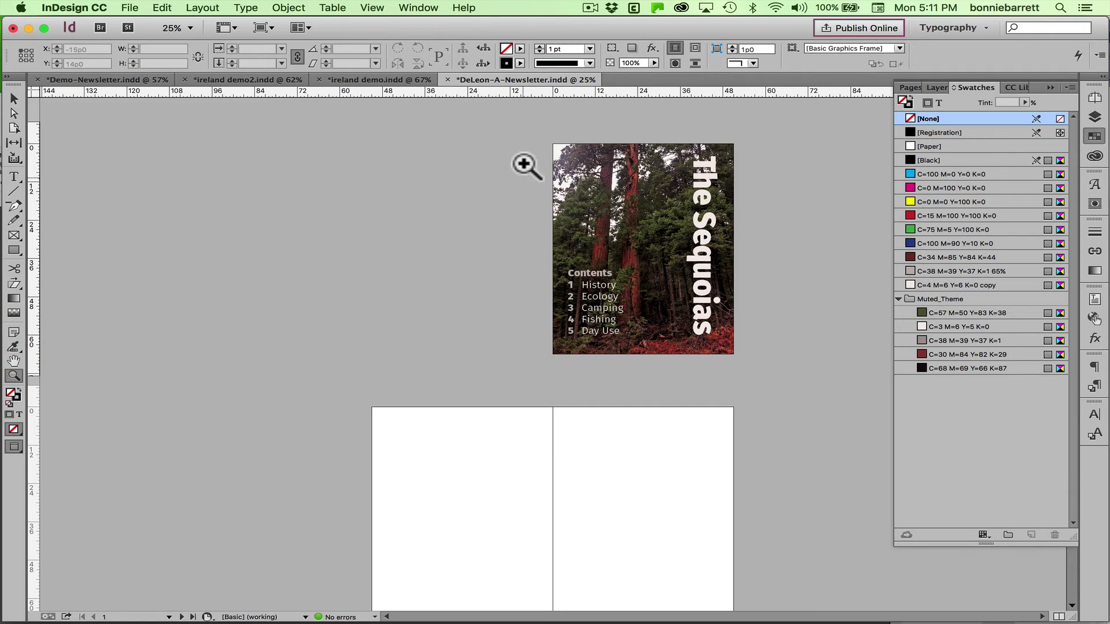
left_click_drag(548, 136, 773, 364)
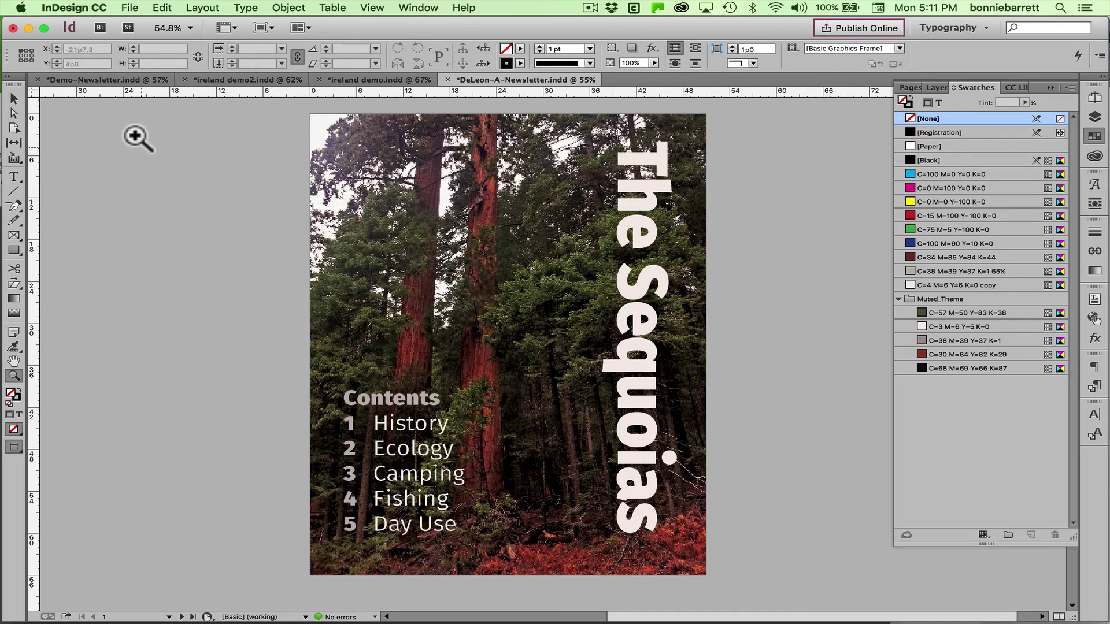
left_click(144, 79)
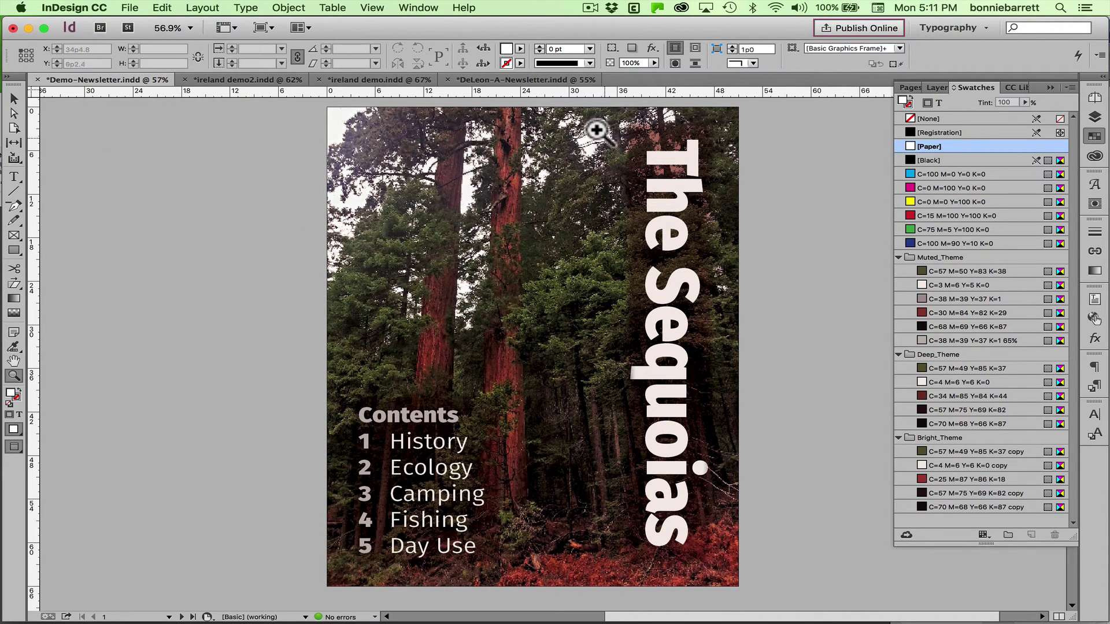
left_click_drag(598, 126, 772, 285)
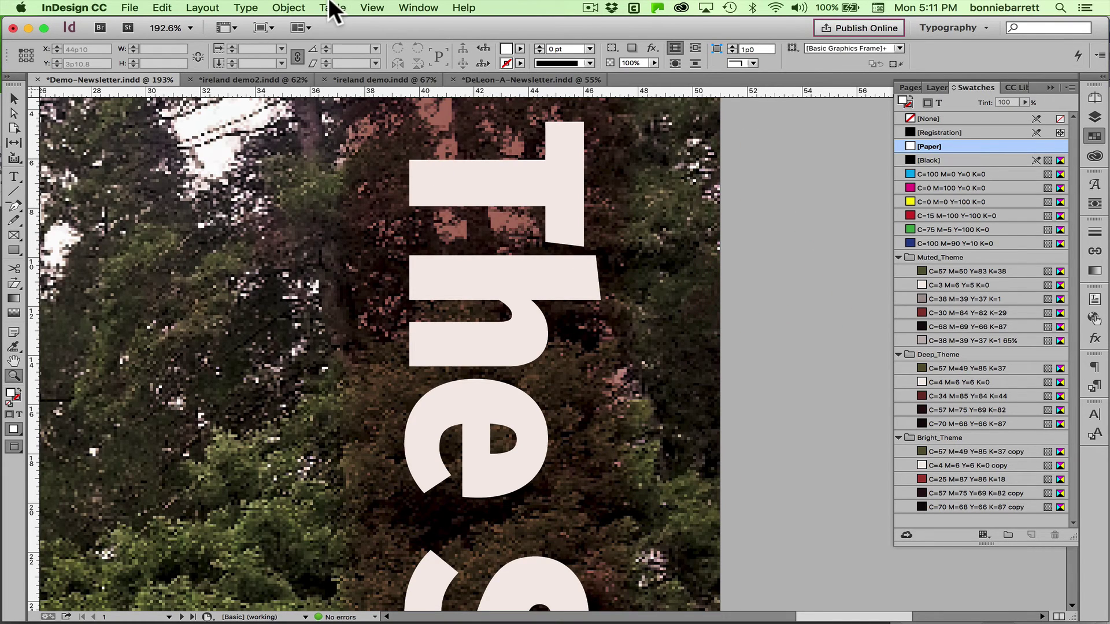
Switch the display performance to high quality and examine the tinted photo area around the T of the title up close
left_click(370, 8)
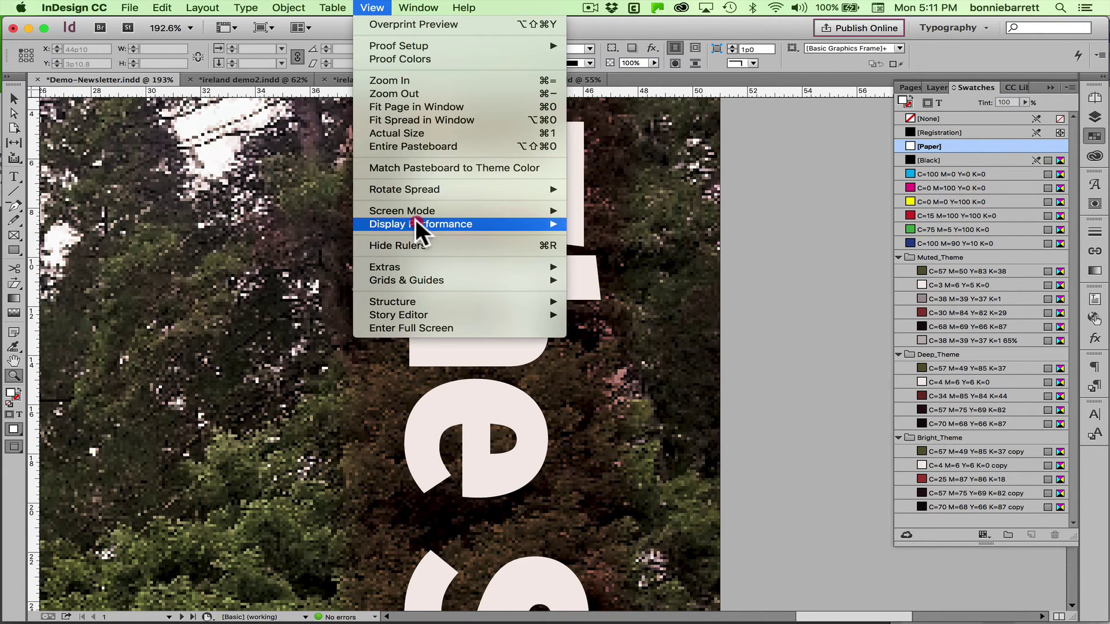
mouse_move(438, 223)
left_click(592, 249)
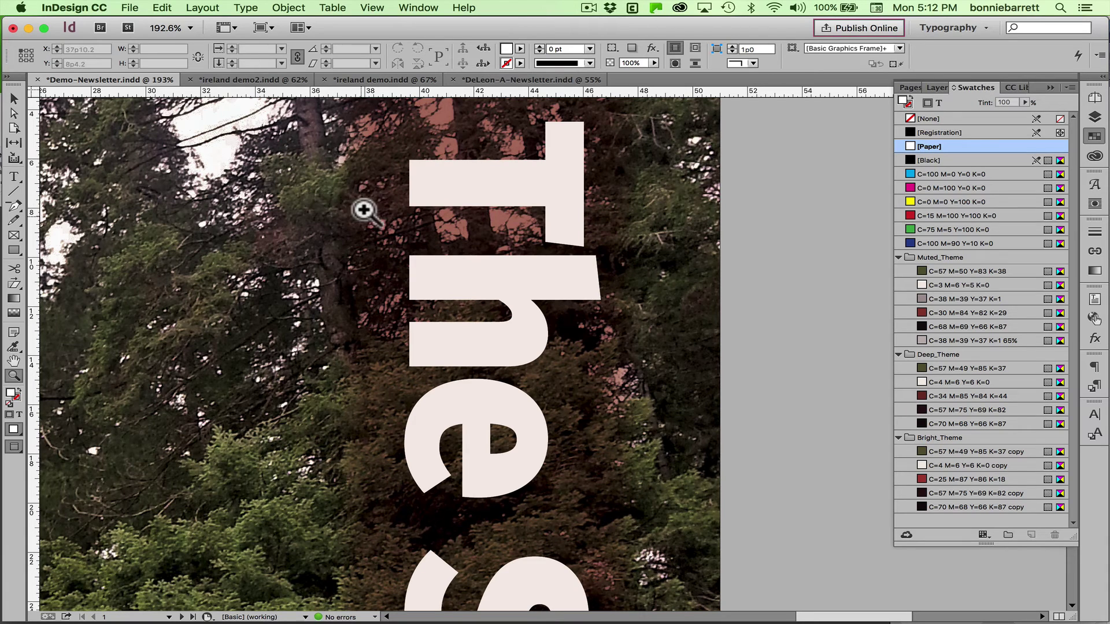
left_click_drag(261, 114, 649, 278)
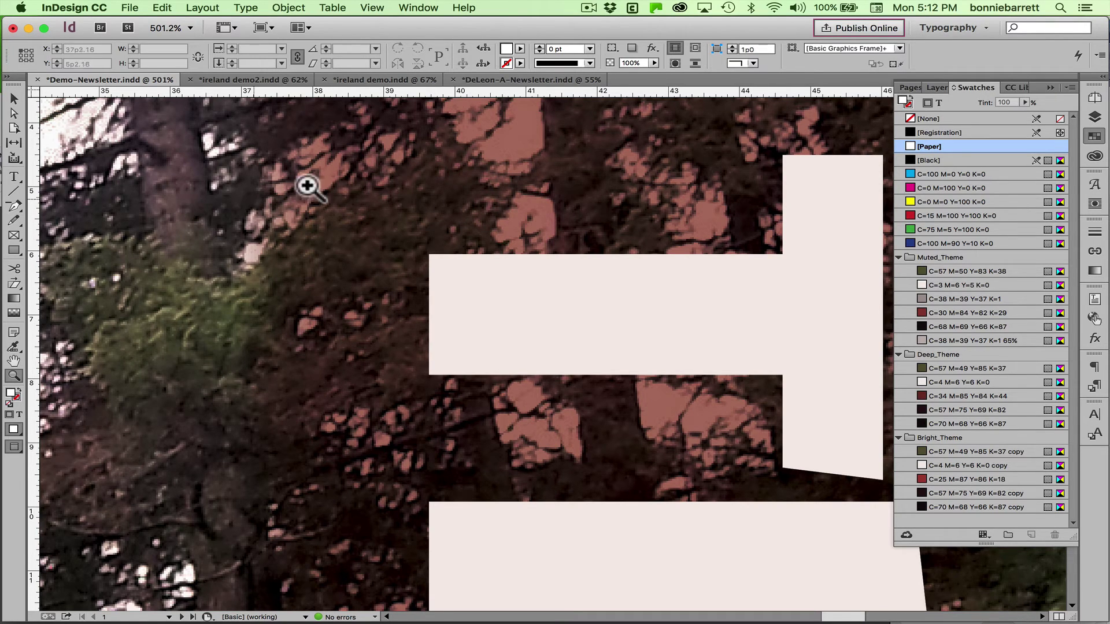
Examine the whole Sequoias cover, with its vertical title and contents list, at 50% magnification
key("super+minus")
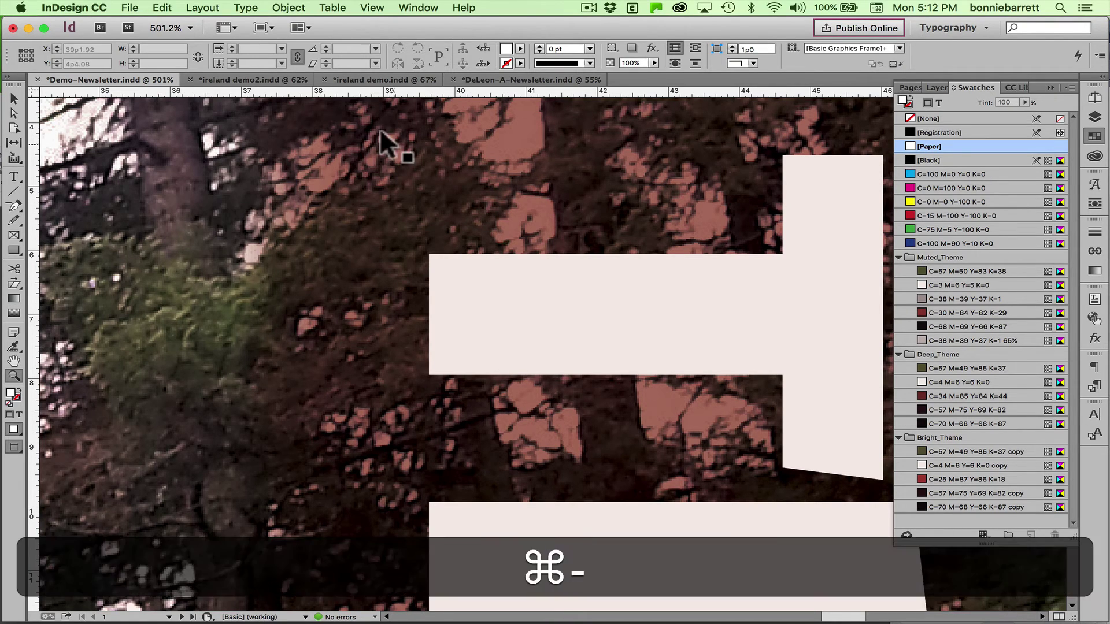
key("super+minus")
key("super+minus")
key("super+minus")
key("super+minus")
key("super+minus")
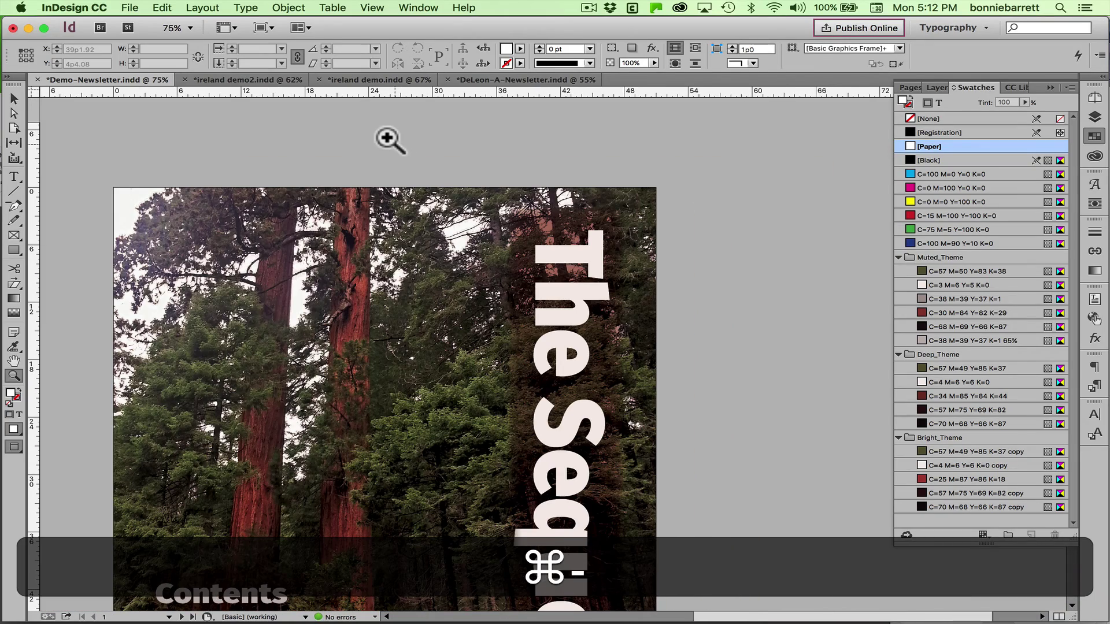
left_click(1051, 87)
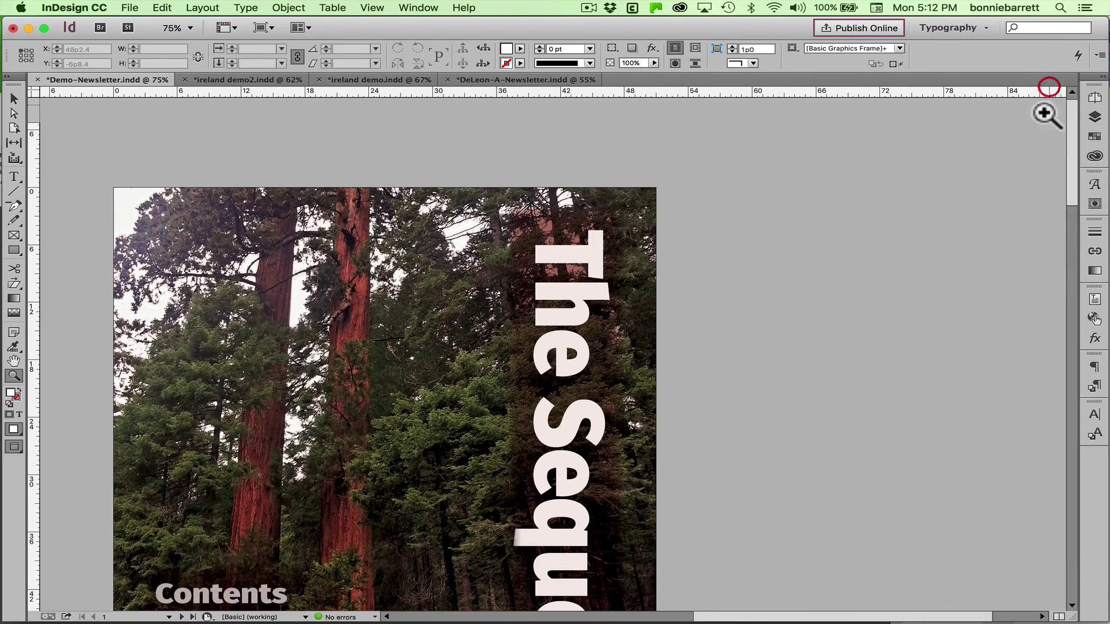
left_click_drag(1071, 168, 1071, 200)
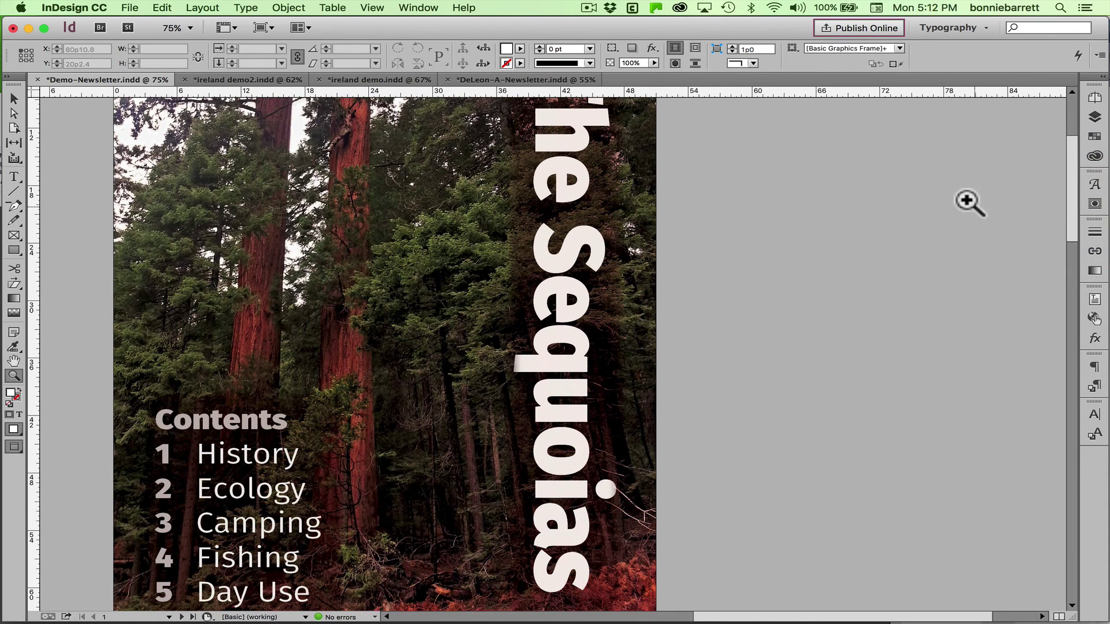
key("super+minus")
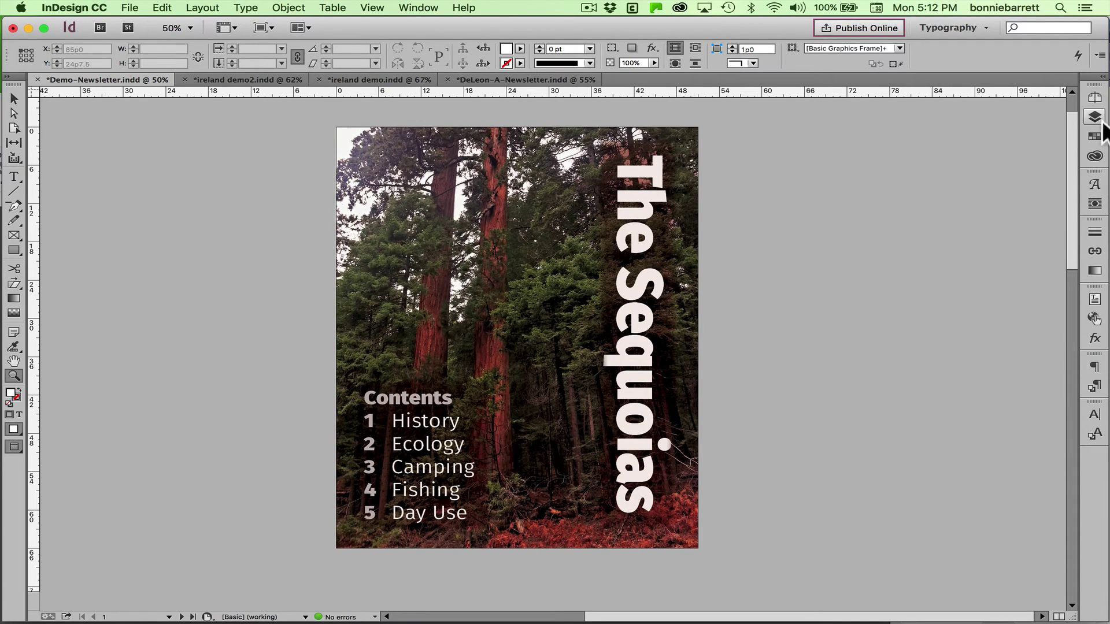
Compare the cover and swatches of DeLeon-A-Newsletter.indd with those of Demo-Newsletter.indd
left_click(1093, 137)
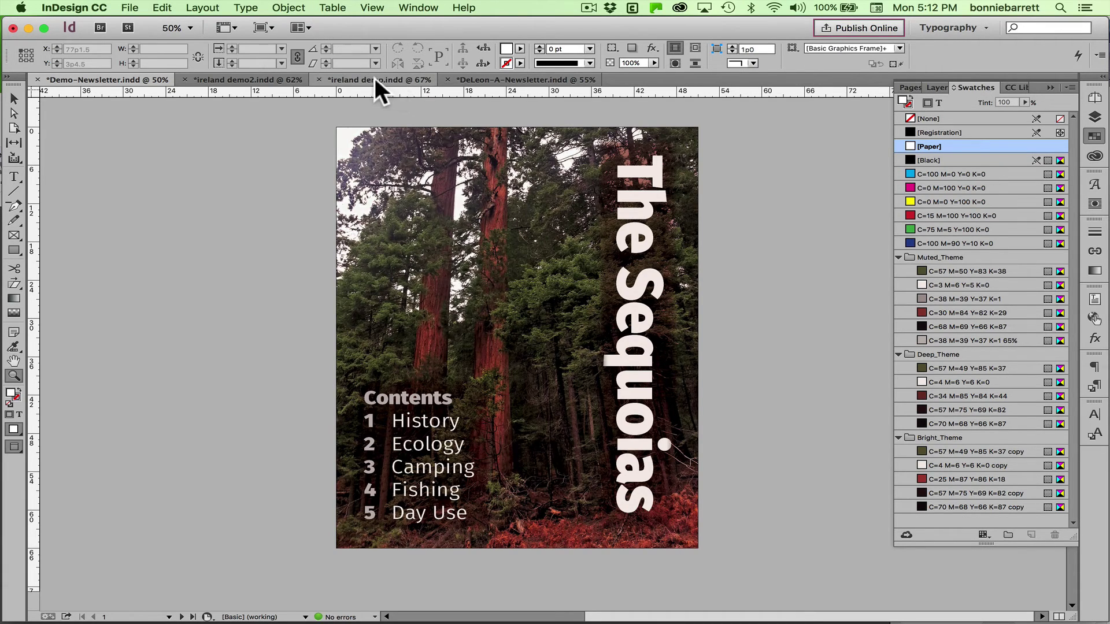
left_click(498, 80)
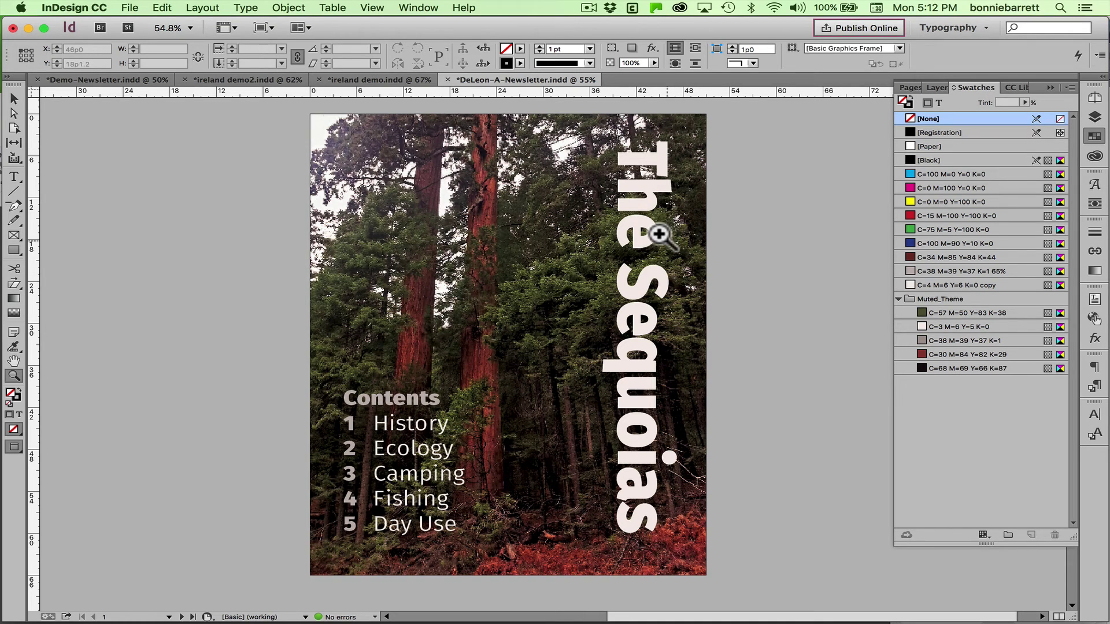
left_click(123, 81)
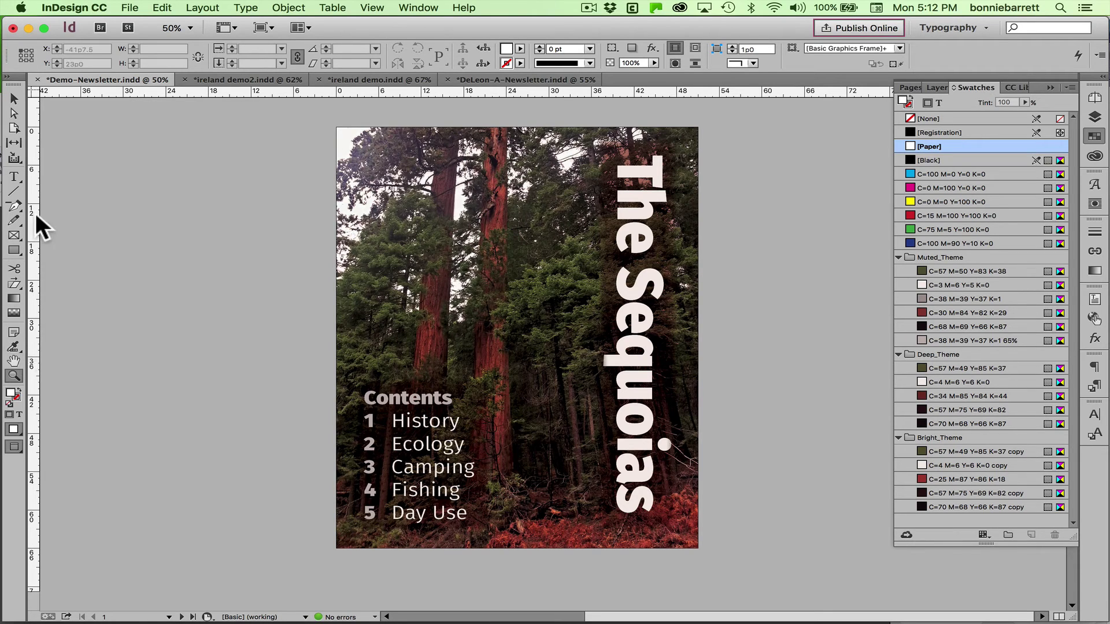
Check which color swatch the Contents heading on the Sequoias cover uses, and deselect the text
left_click(22, 175)
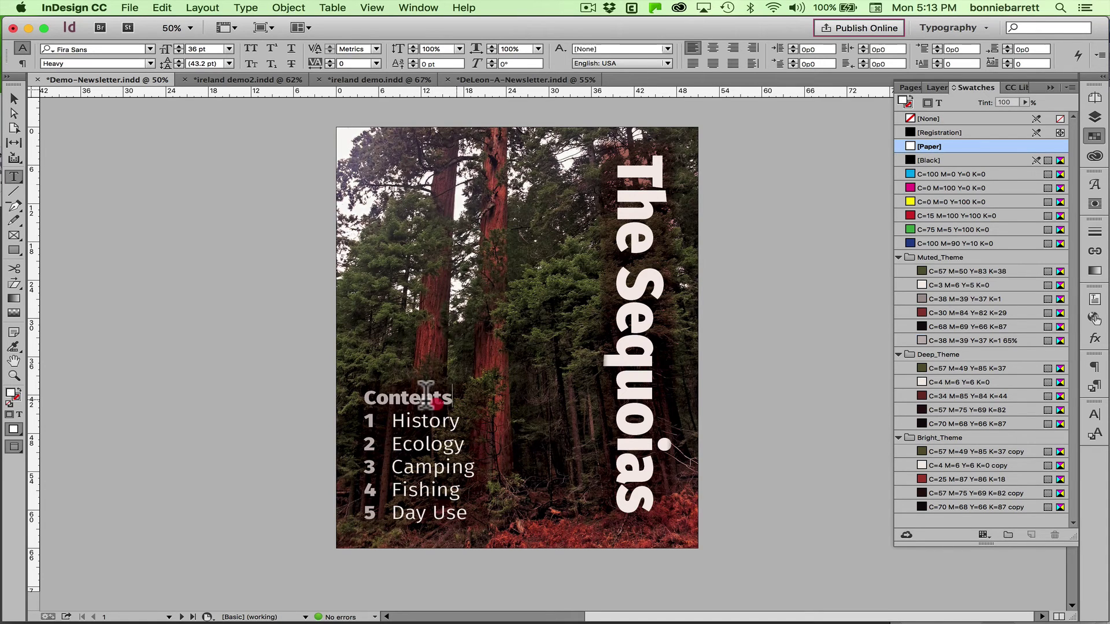
left_click_drag(454, 398, 345, 395)
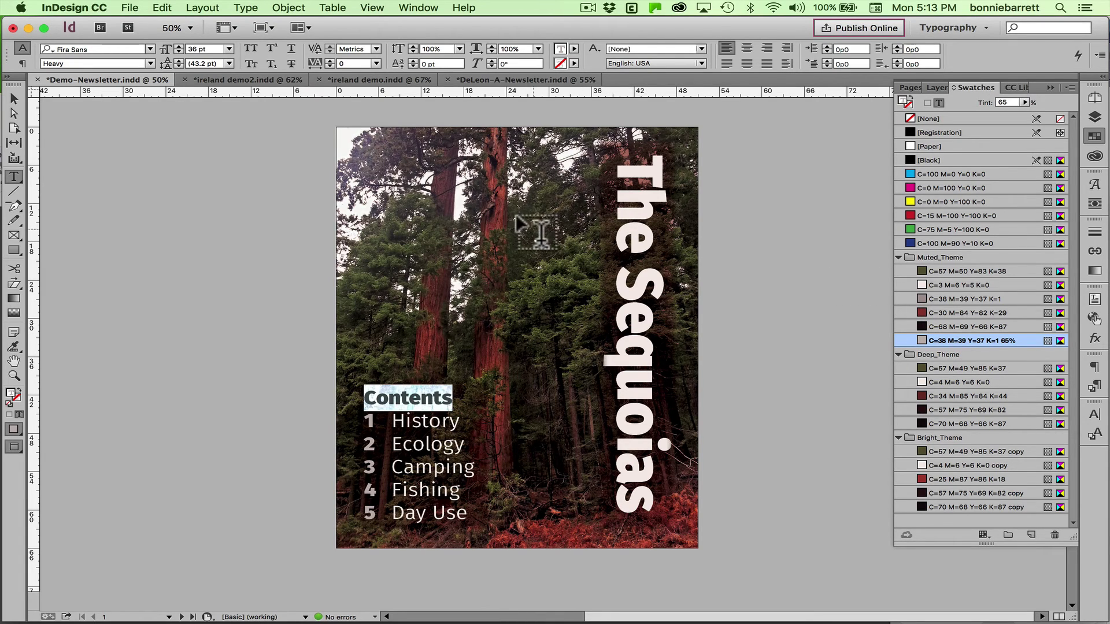
left_click(775, 269)
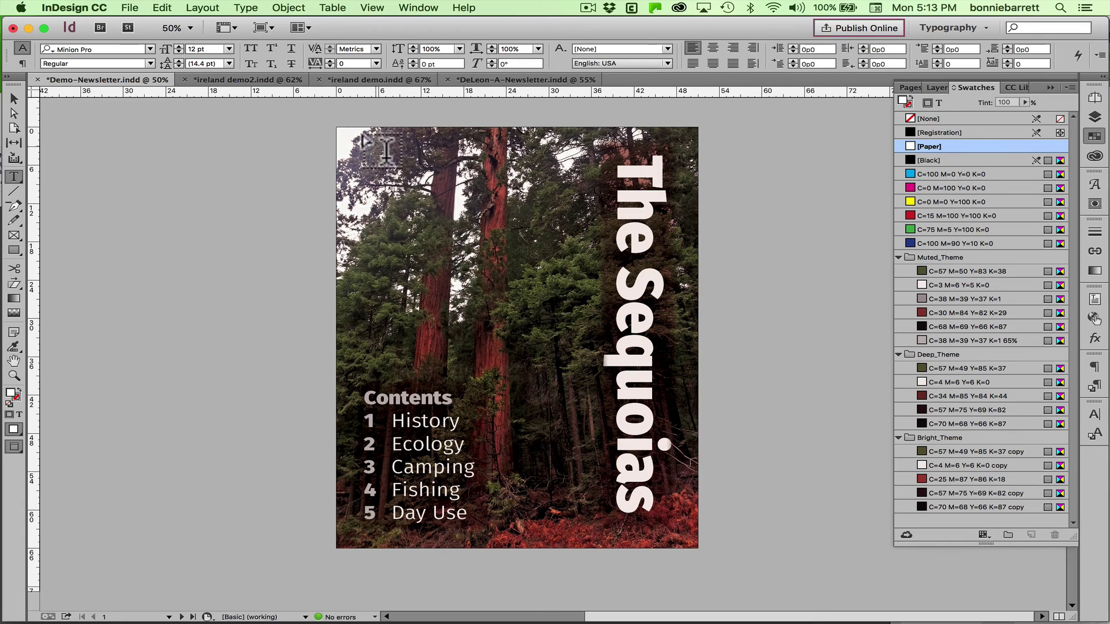
Try the Contents frame over the sky and upper trees of the cover, and bring it back down to about X 3p6, Y 37p7.2
left_click(14, 99)
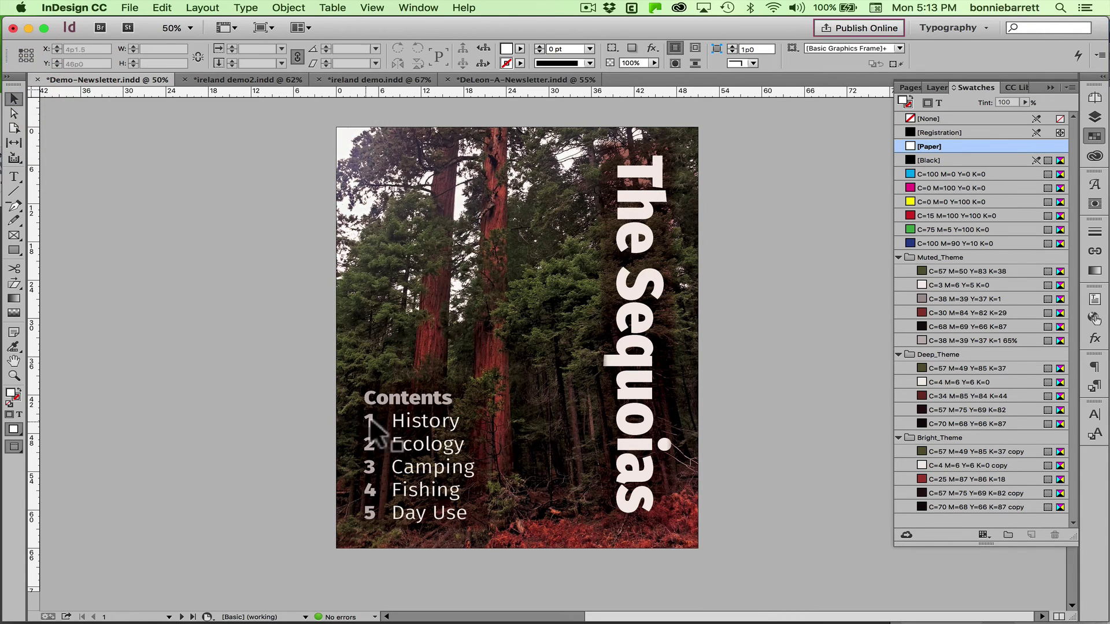
left_click(396, 428)
left_click_drag(399, 428, 397, 199)
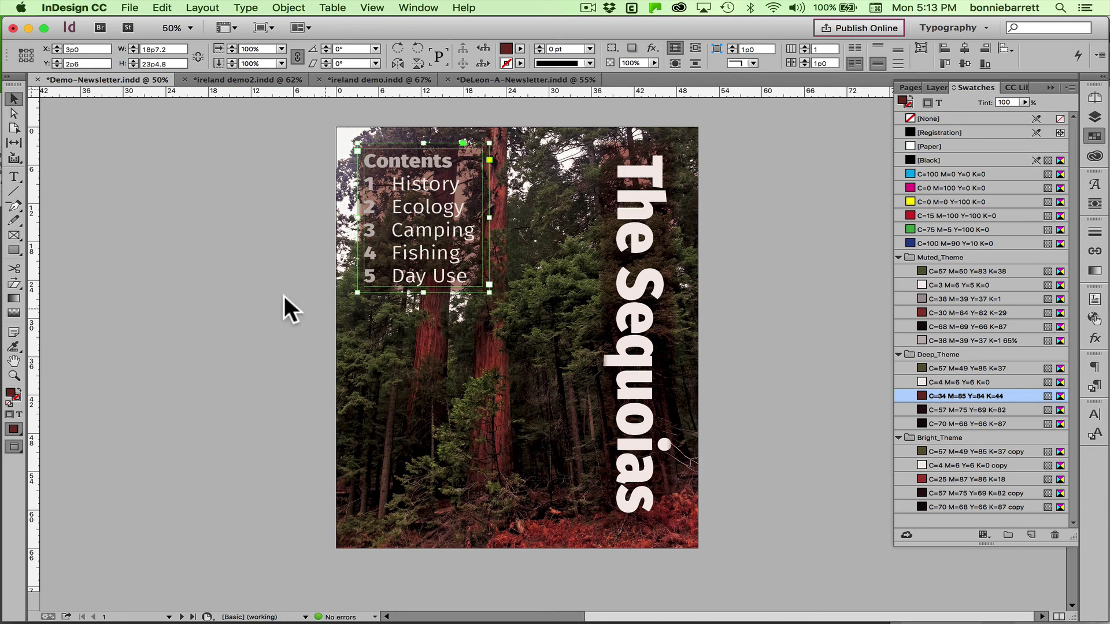
left_click(241, 277)
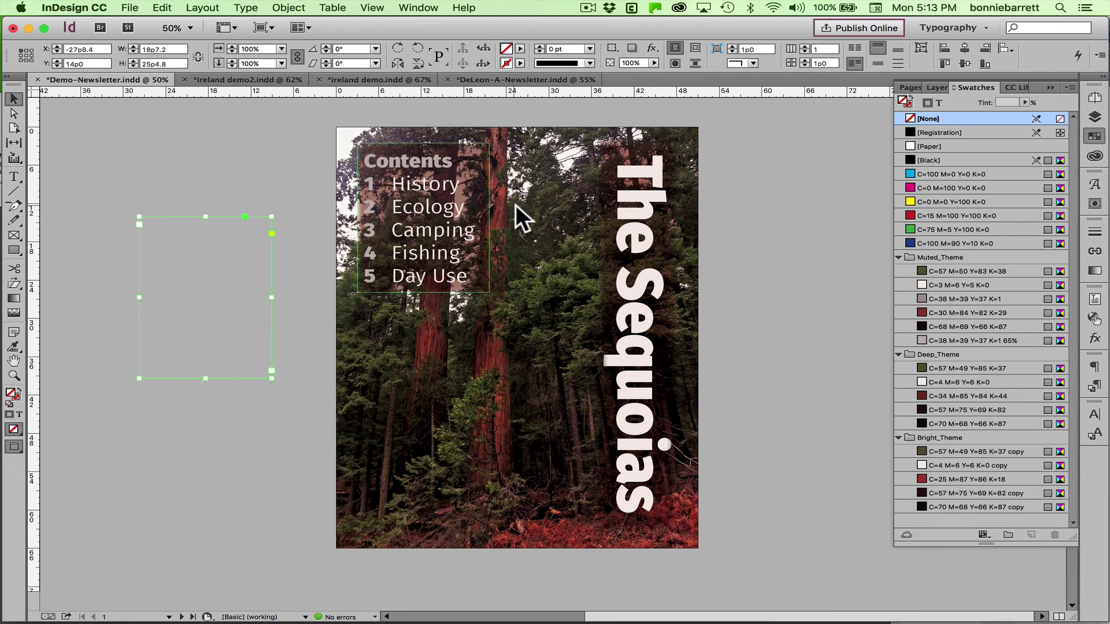
key("super")
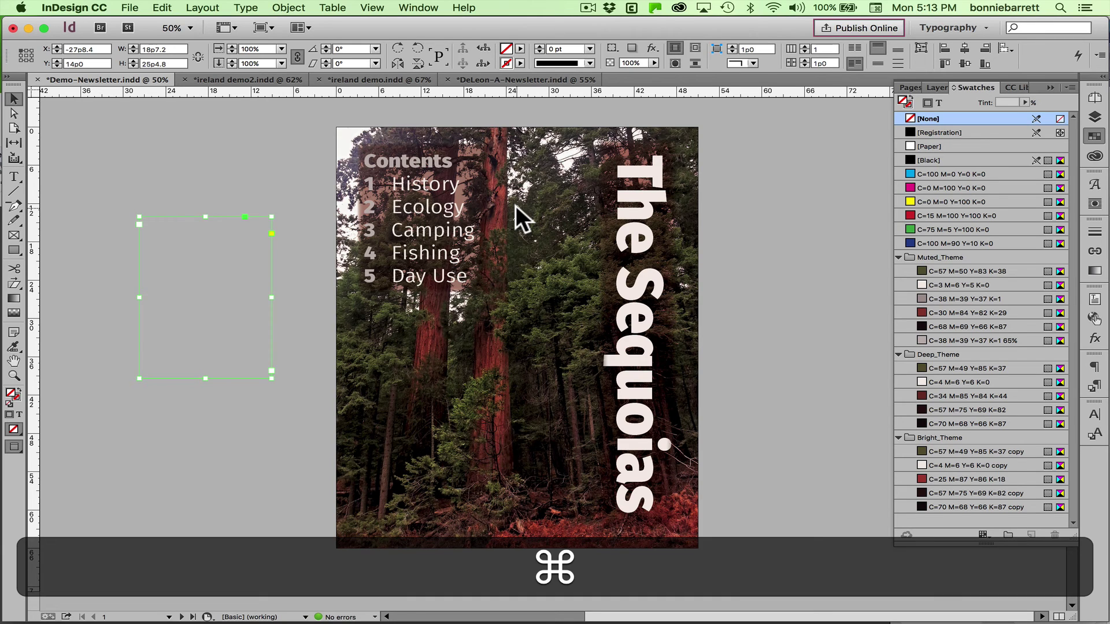
left_click_drag(143, 251, 364, 400)
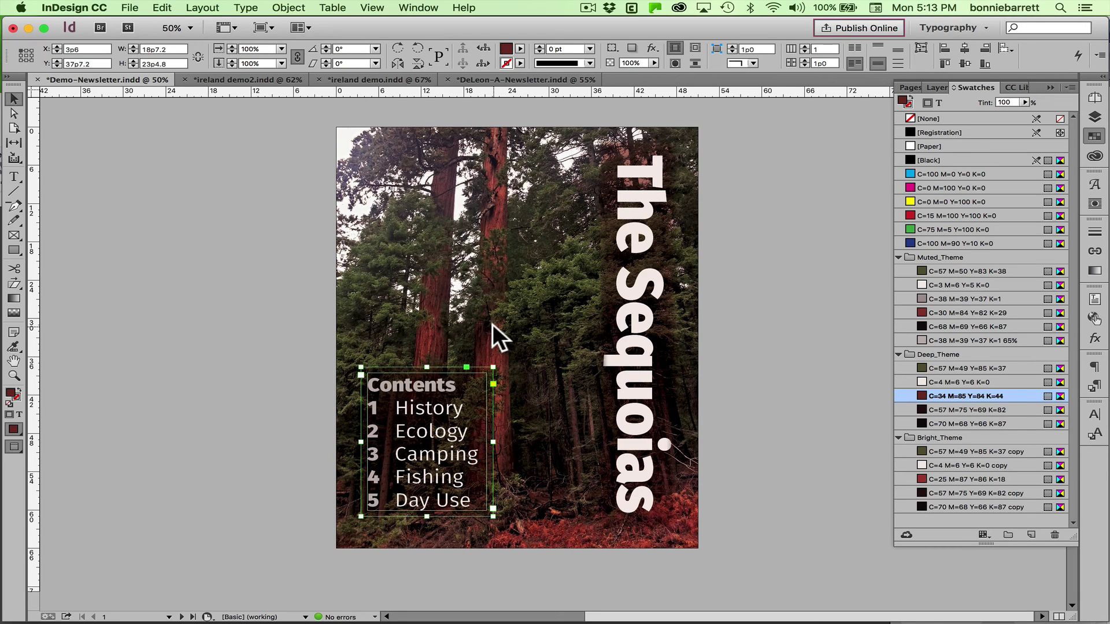
In ireland demo.indd, try the contents frame over the church and sky, and bring it back over the field at about X 43 px, Y 483 px
left_click(371, 75)
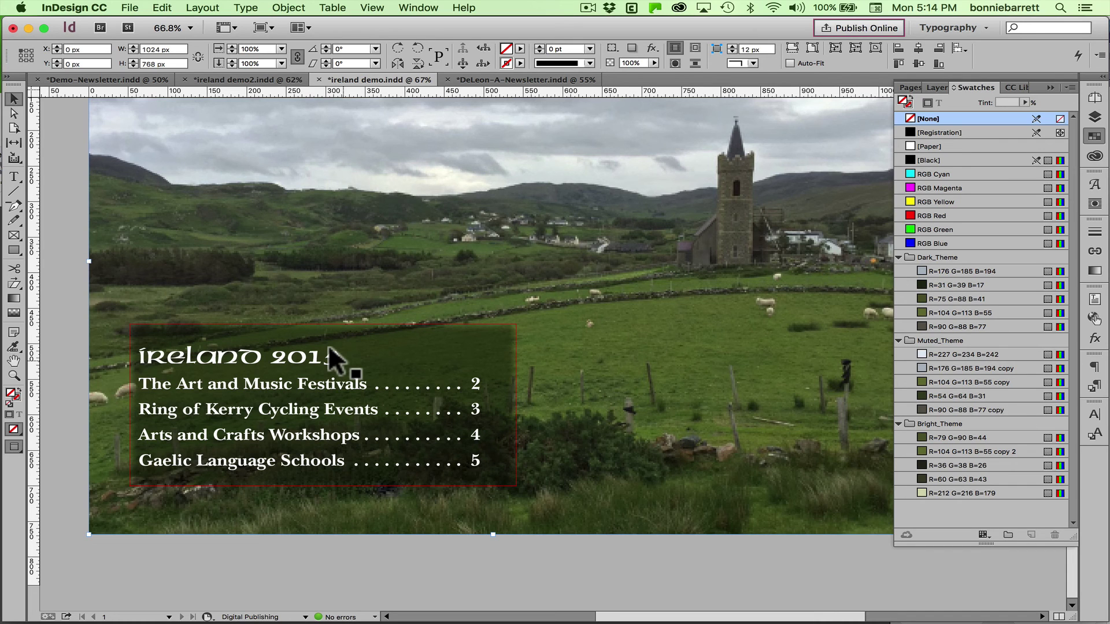
left_click_drag(292, 379, 607, 194)
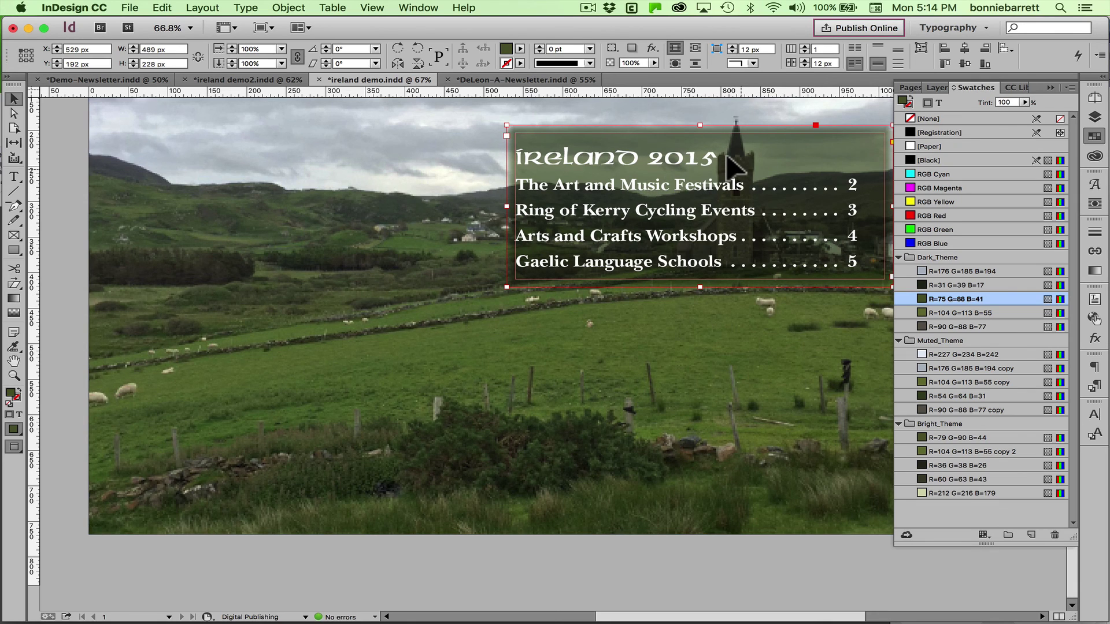
left_click_drag(627, 169, 275, 397)
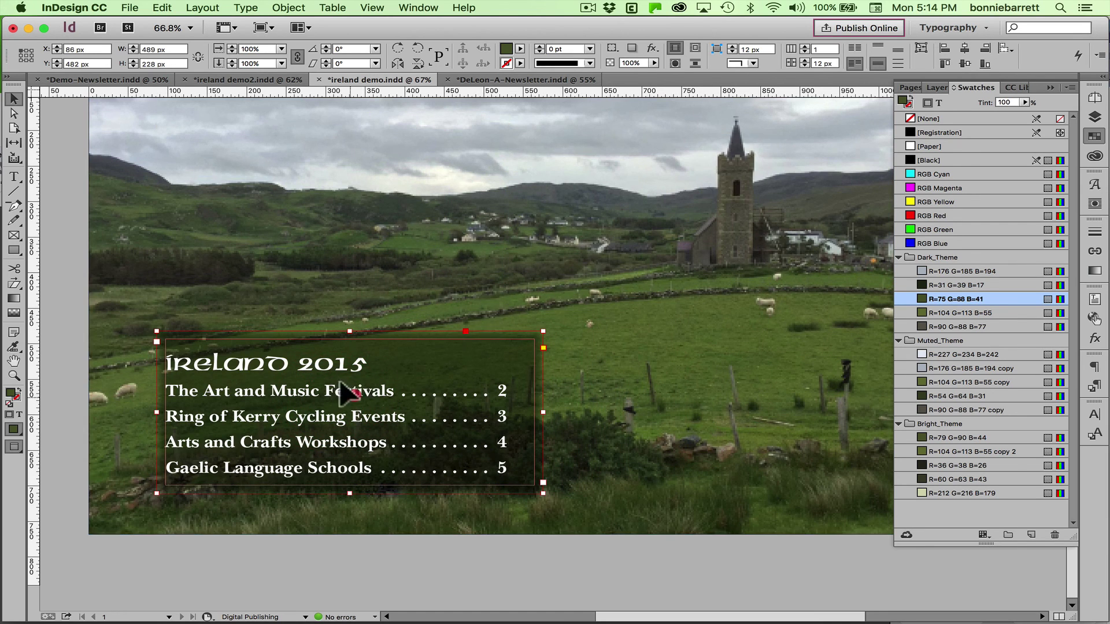
left_click_drag(351, 394, 656, 162)
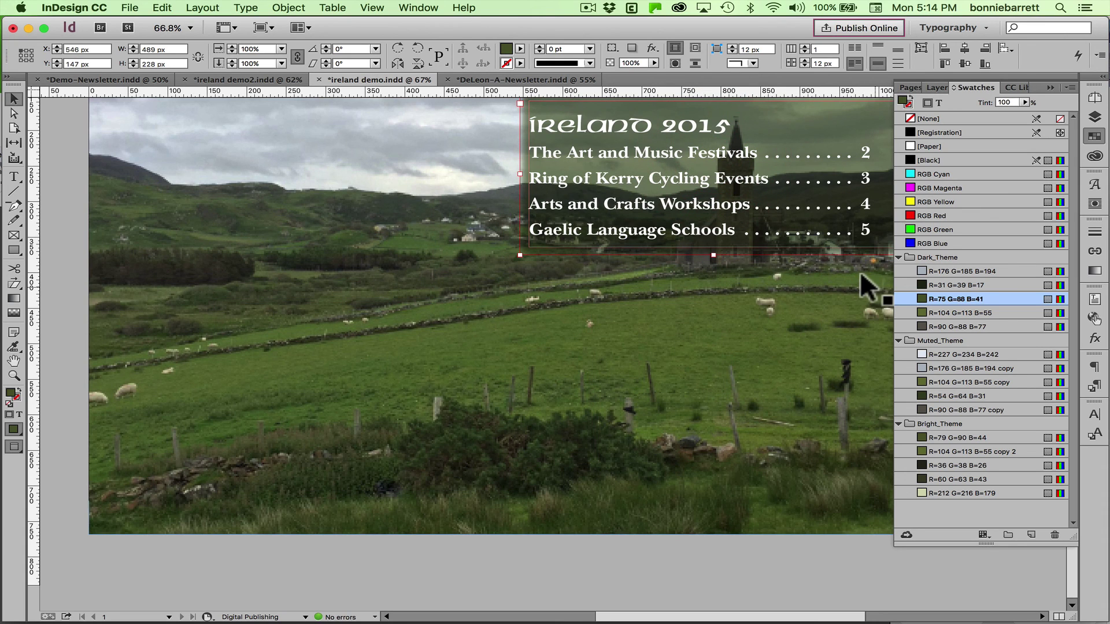
left_click_drag(591, 108, 188, 384)
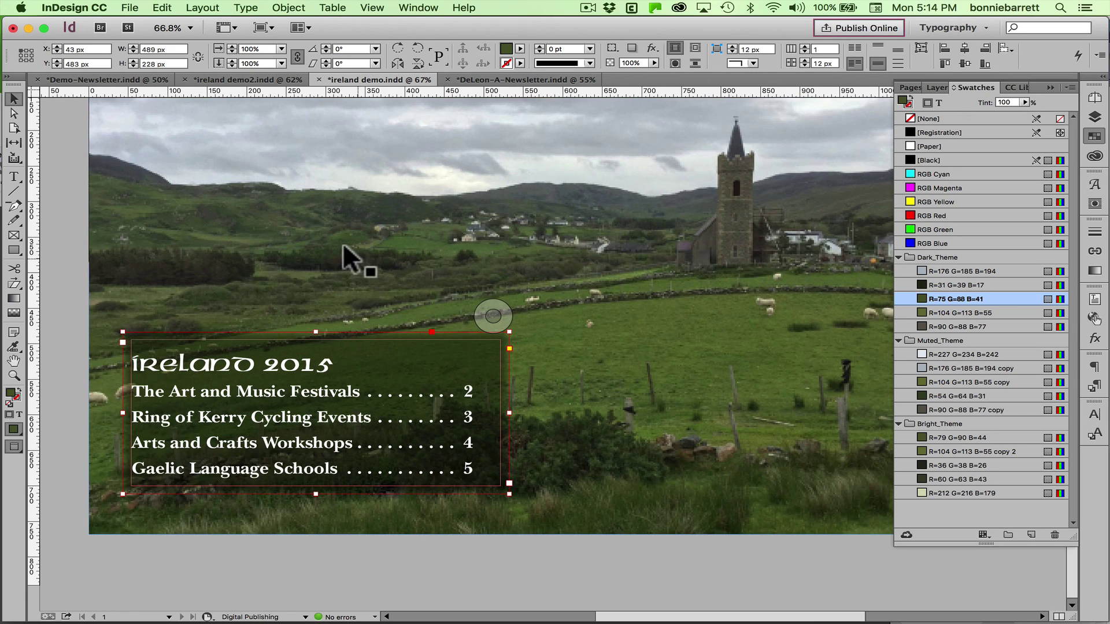